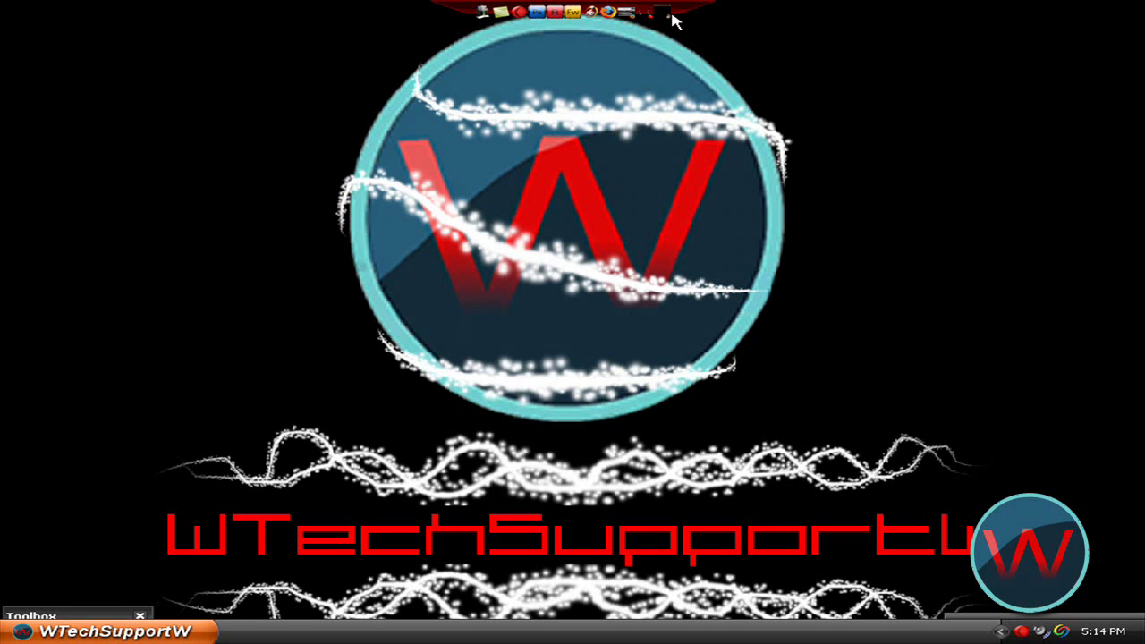
Restore the stick-figure image window and Toolbox, then add an empty transparent layer named New Layer.
mouse_move(671, 24)
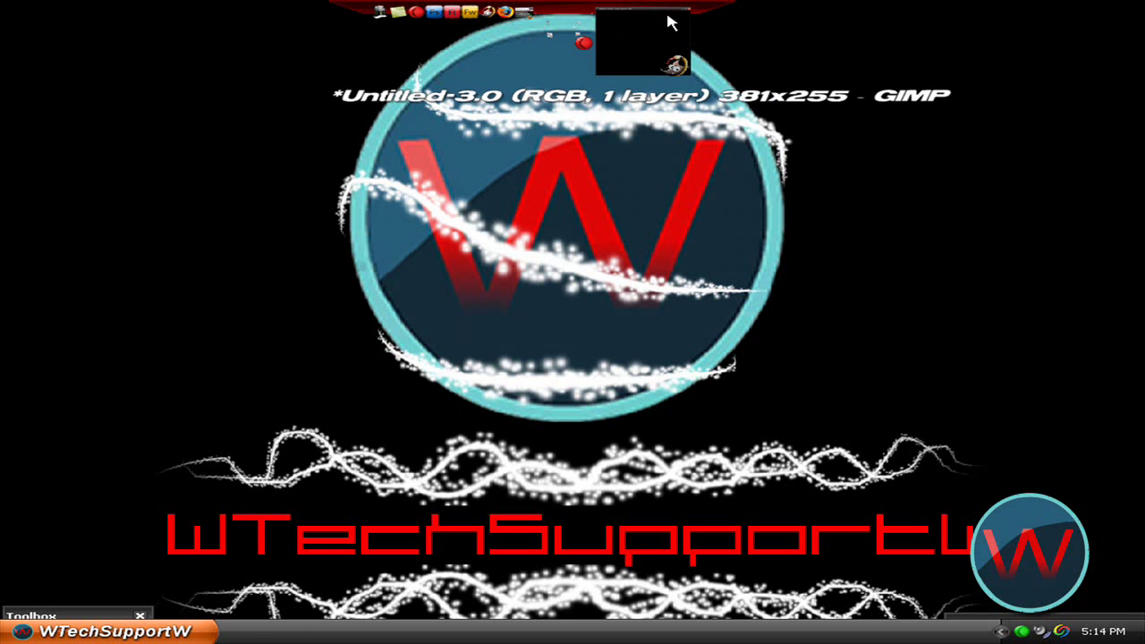
left_click(672, 23)
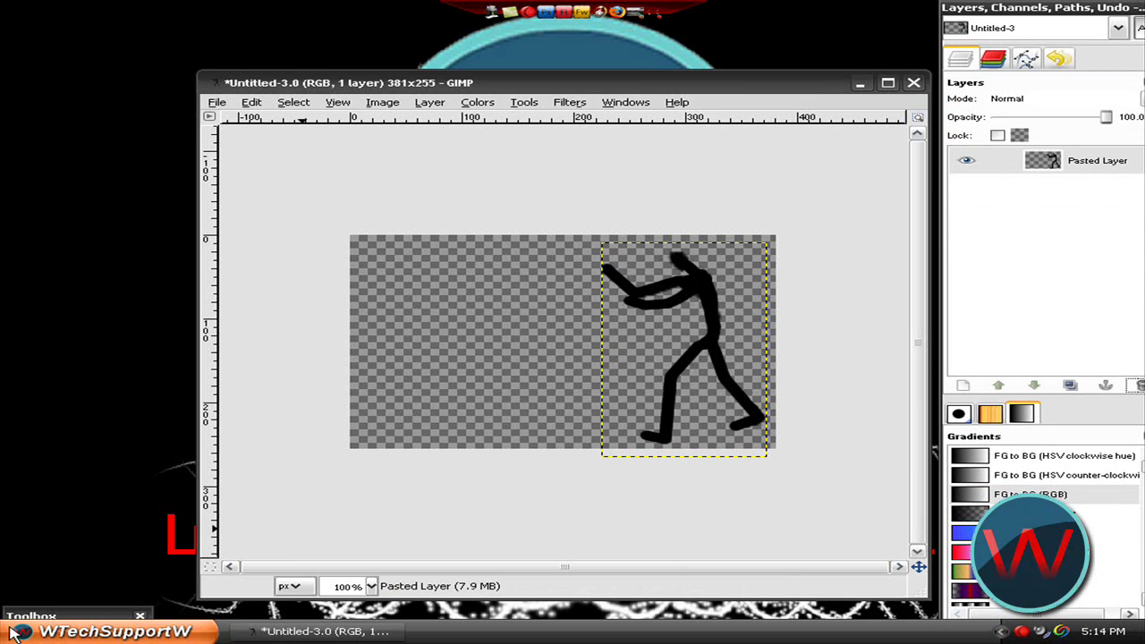
left_click(52, 616)
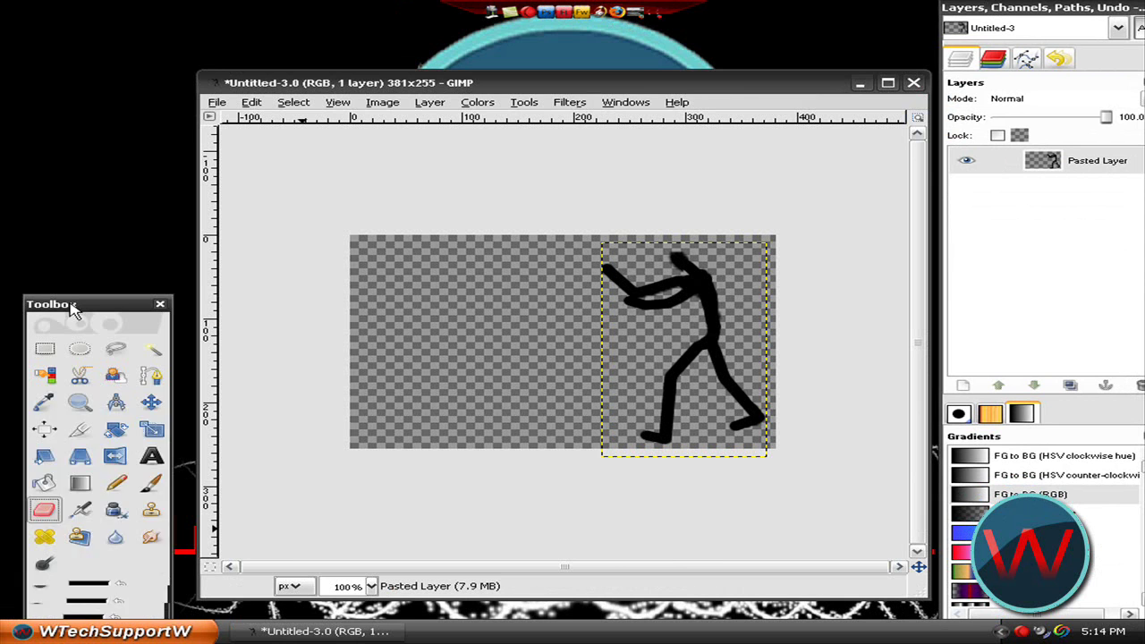
left_click_drag(72, 305, 70, 16)
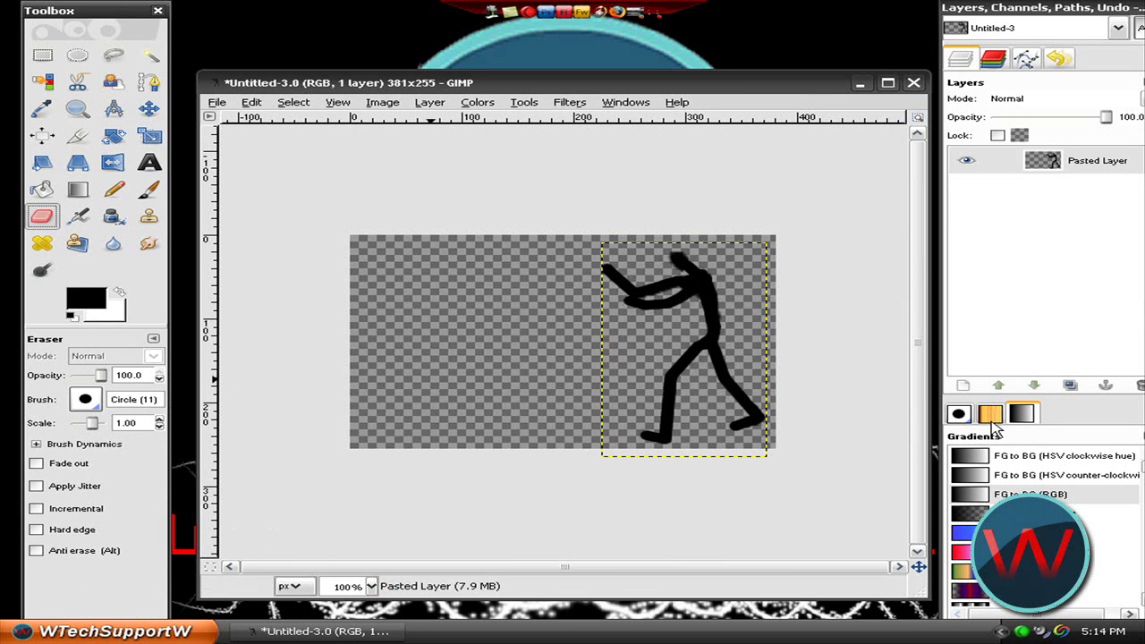
left_click(963, 386)
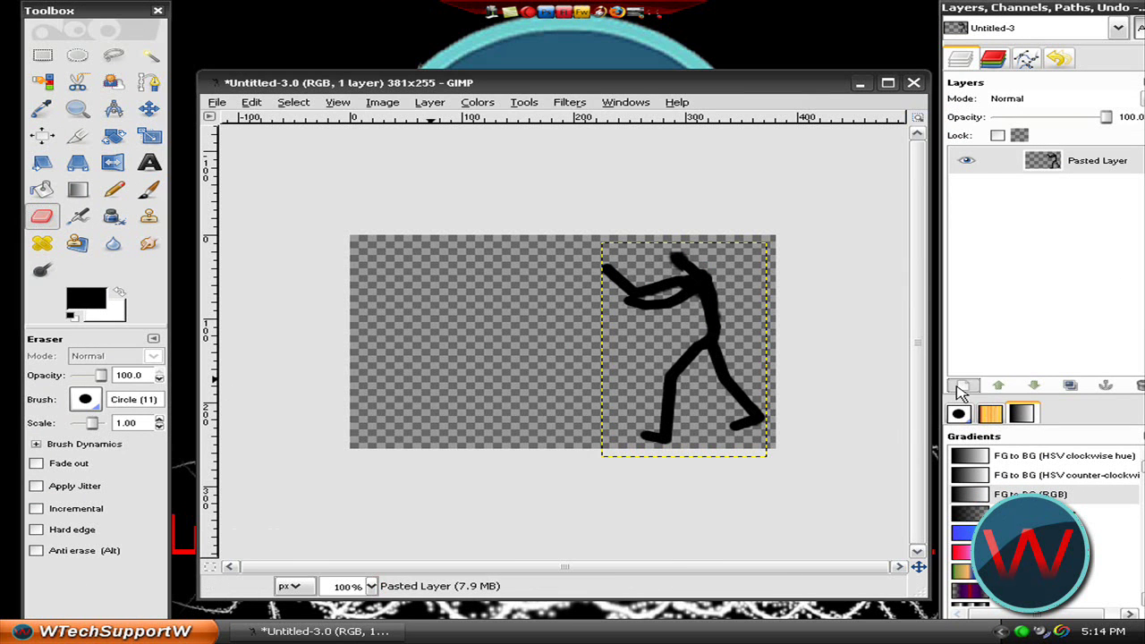
left_click(291, 380)
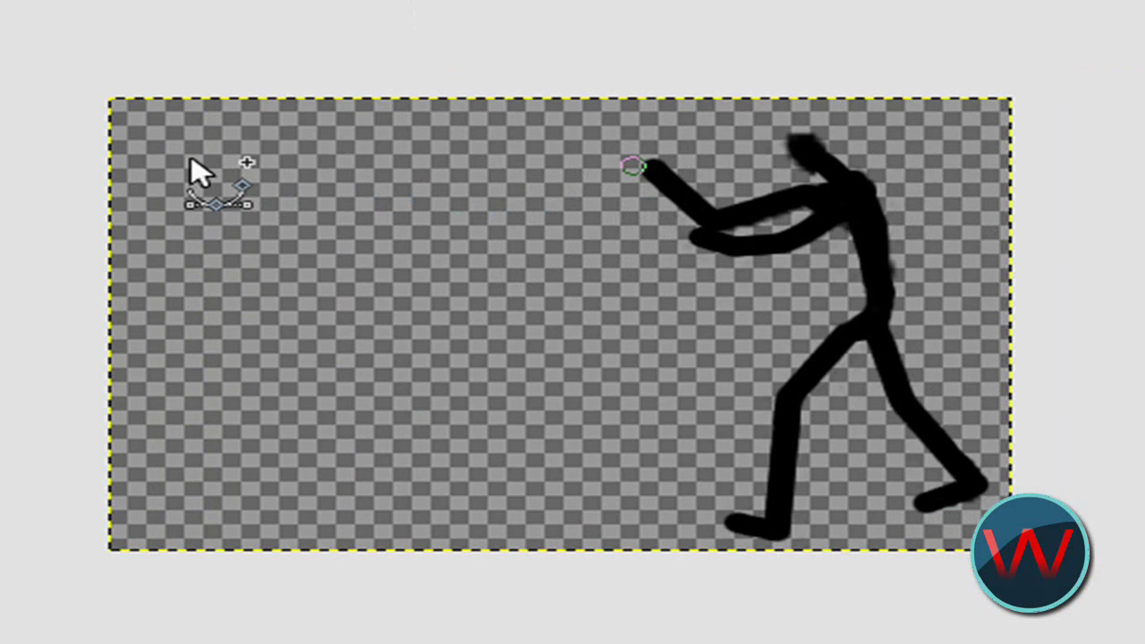
Draw a looping path of curved anchors from the figure's hands leftward across the upper canvas.
left_click_drag(632, 166, 388, 176)
left_click_drag(723, 175, 175, 179)
left_click(646, 209)
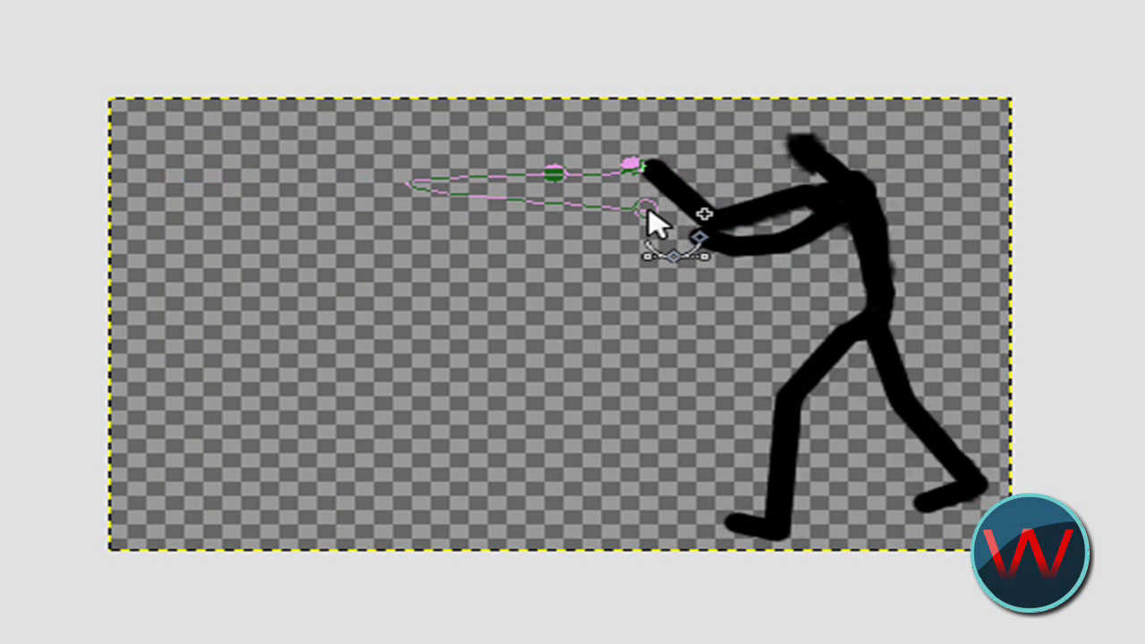
left_click_drag(641, 213, 882, 227)
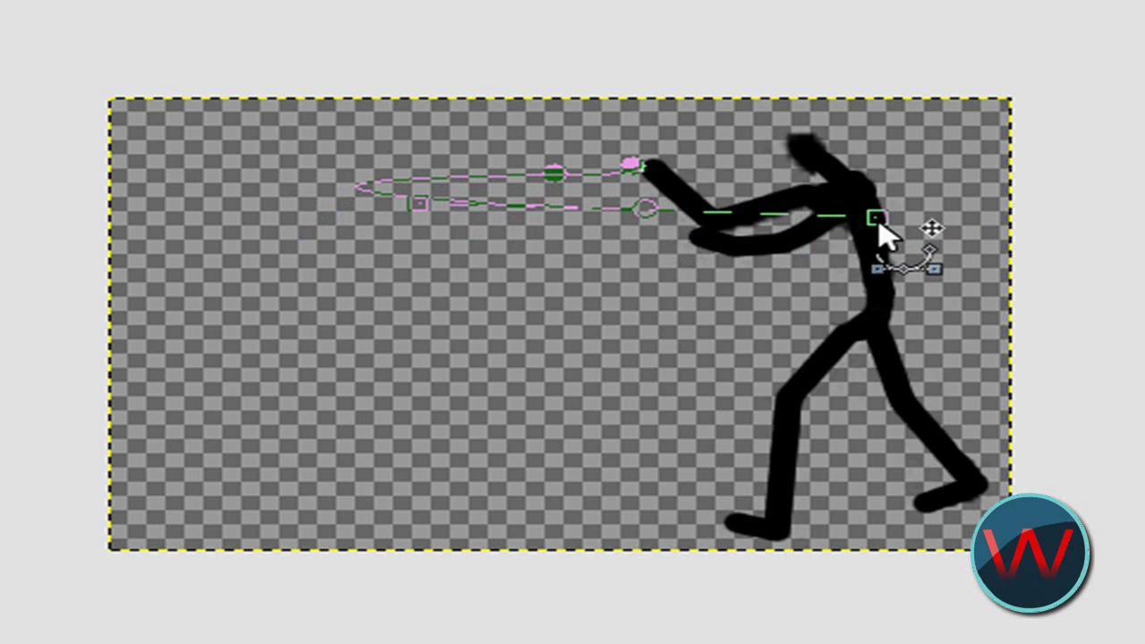
key("ctrl+z")
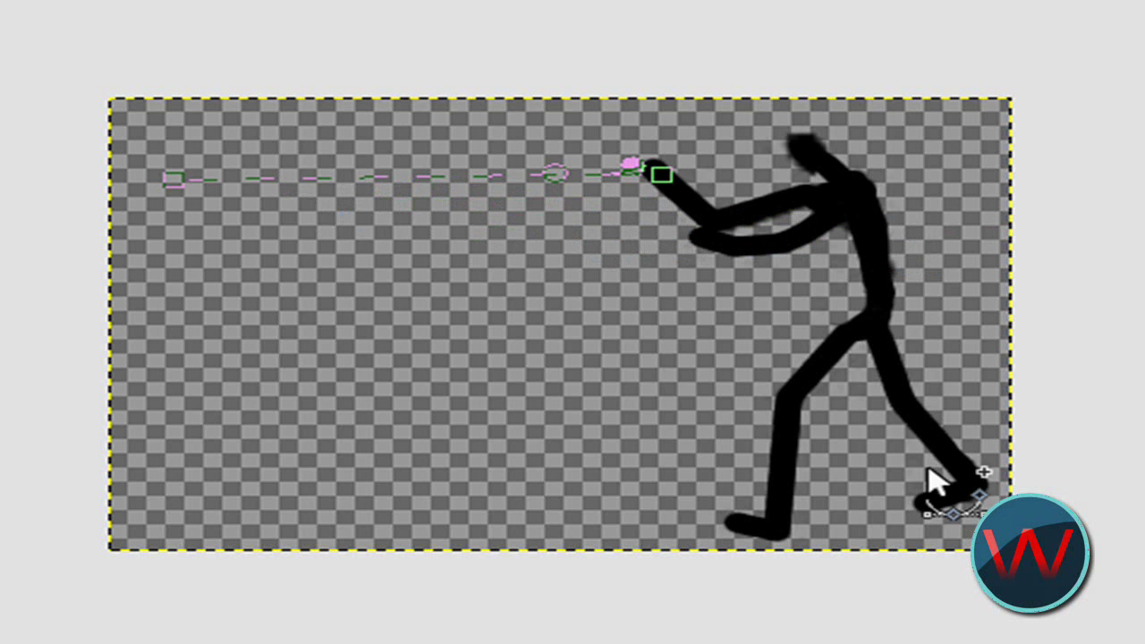
left_click_drag(719, 231, 235, 161)
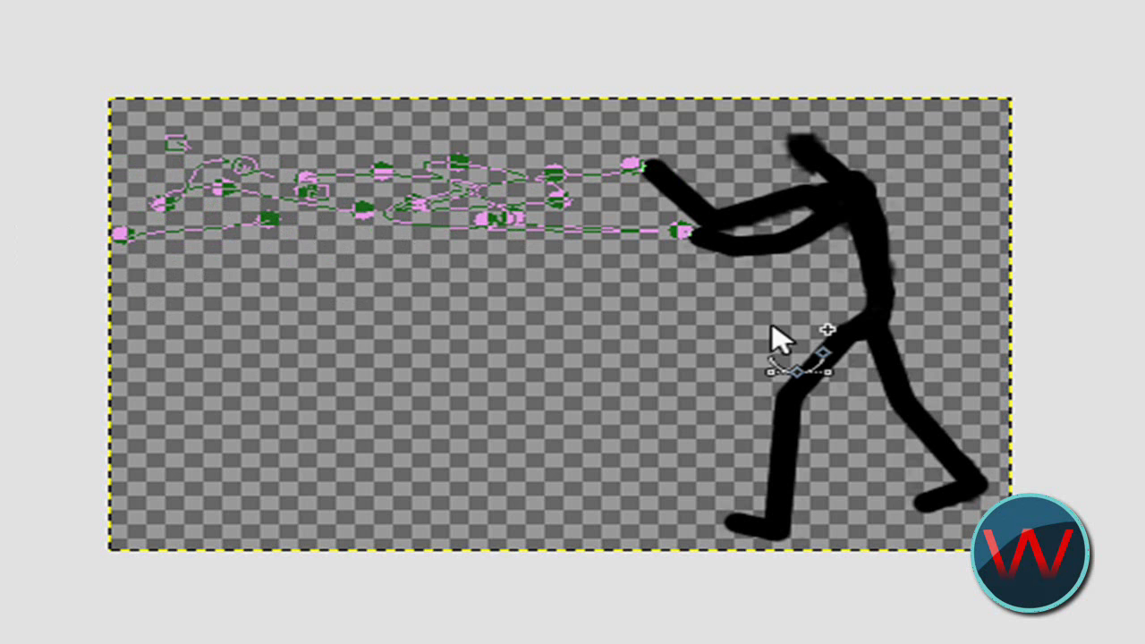
left_click_drag(661, 215, 161, 191)
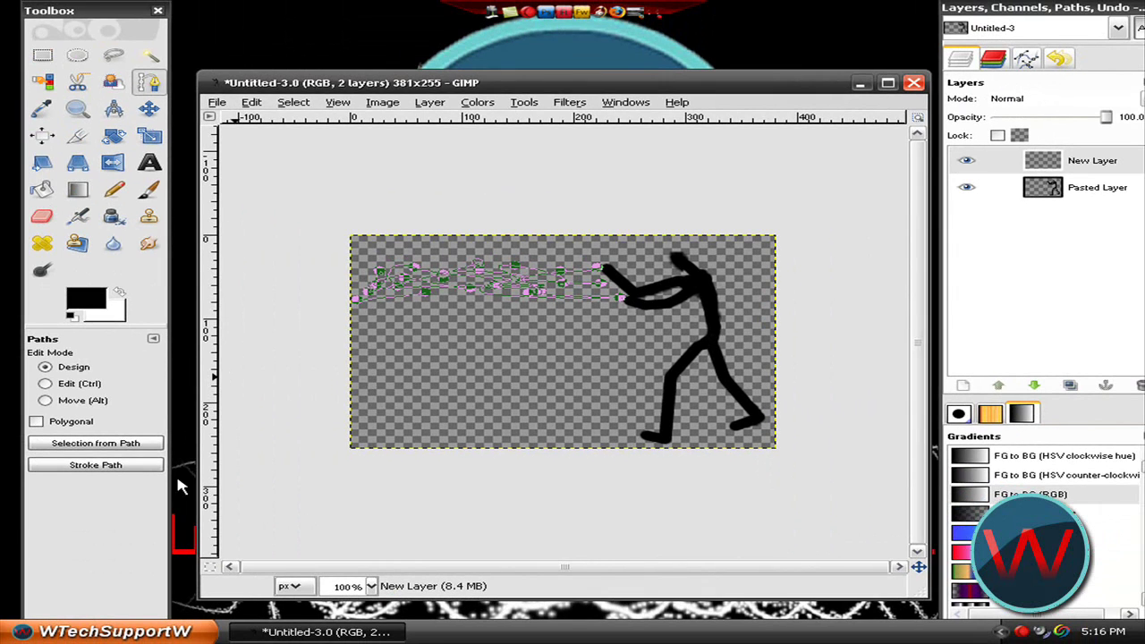
Stroke the beam path in black with the Paintbrush onto New Layer.
left_click(96, 466)
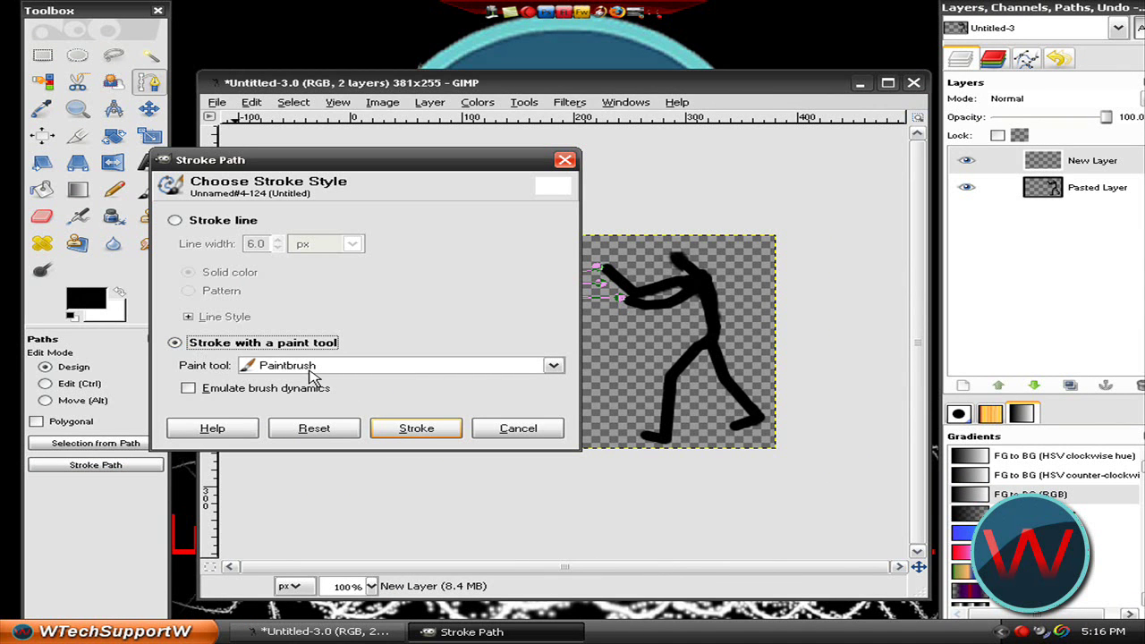
left_click(405, 429)
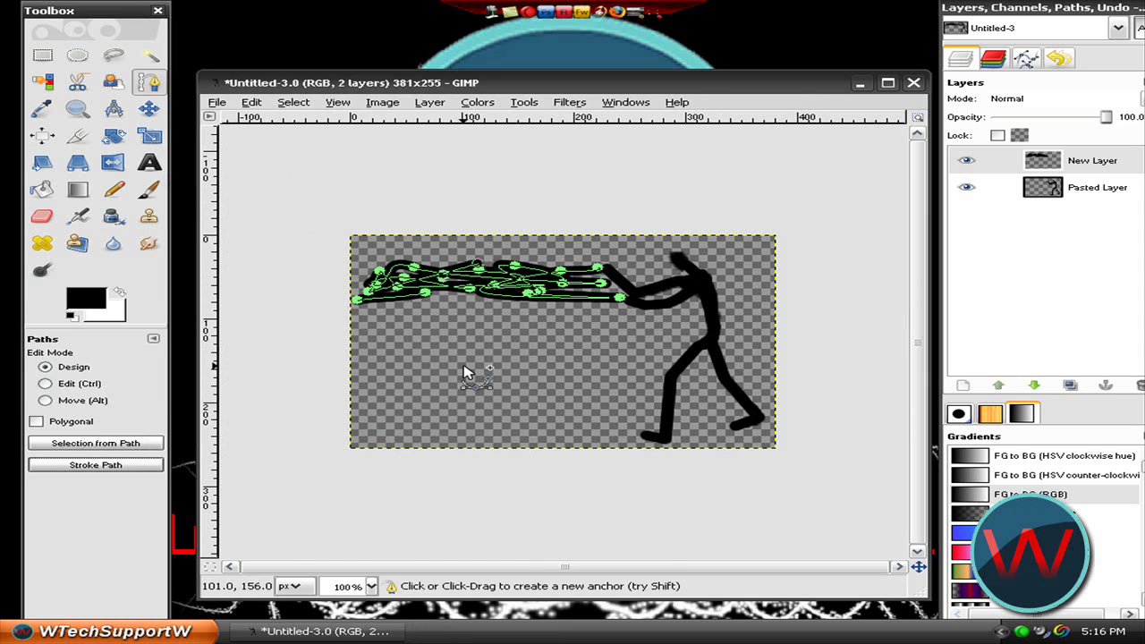
Open the Filters > Alpha to Logo > Neon script.
left_click(580, 103)
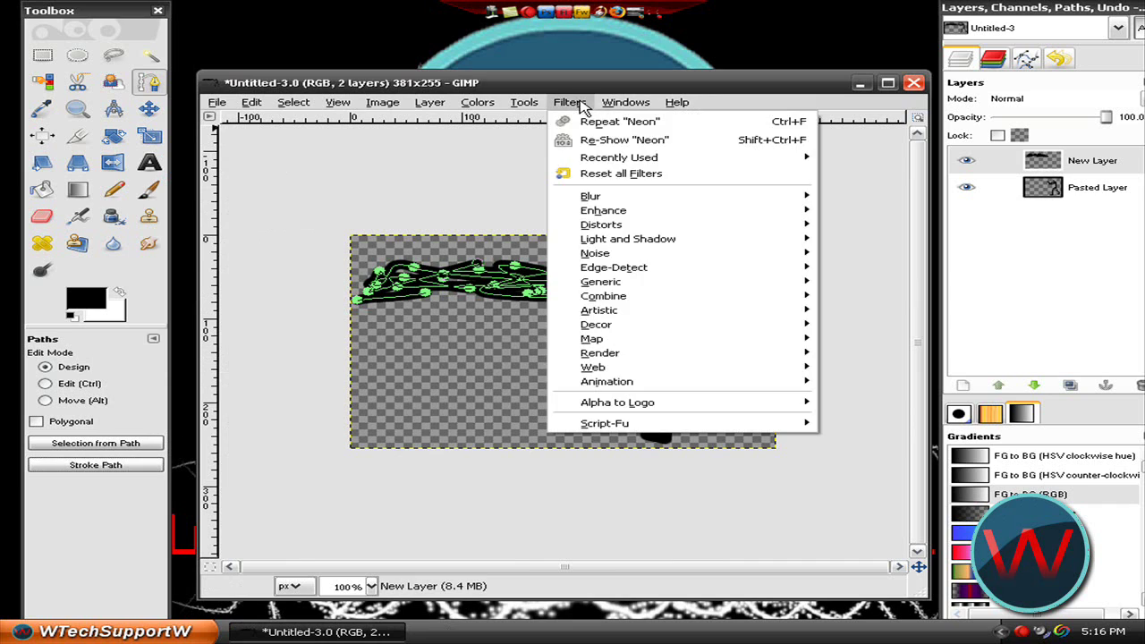
left_click(582, 105)
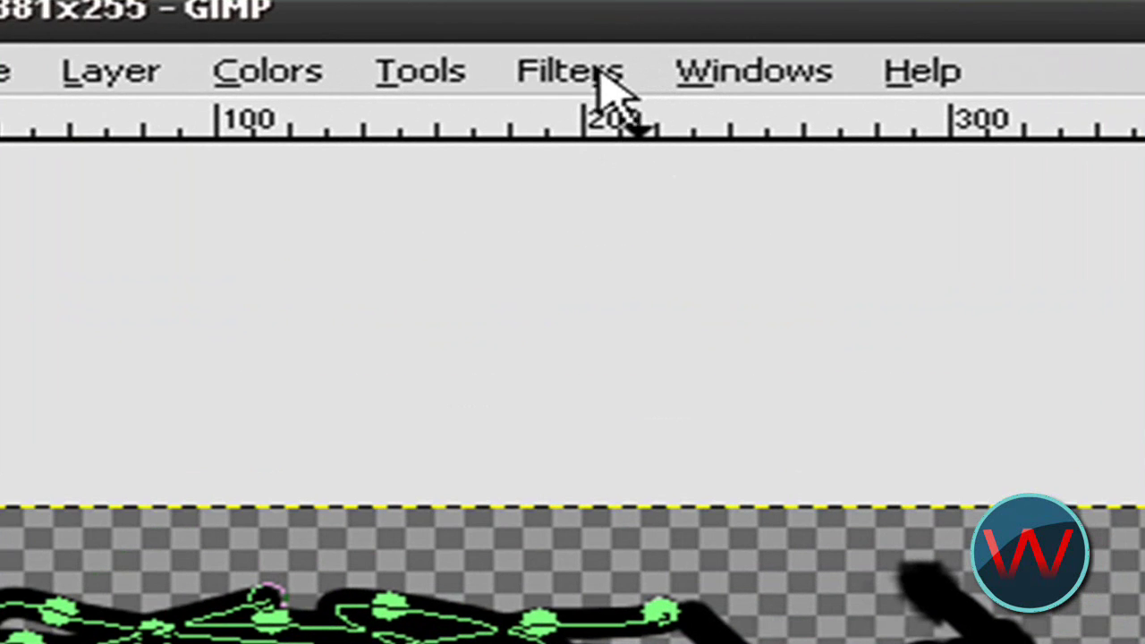
left_click(579, 93)
mouse_move(546, 463)
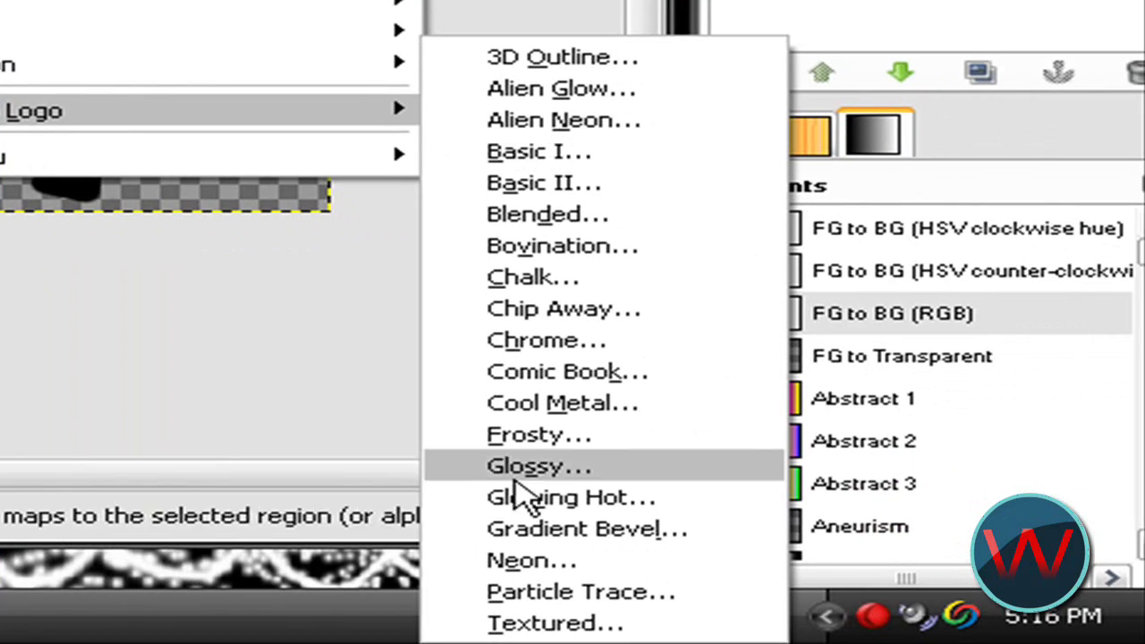
left_click(503, 560)
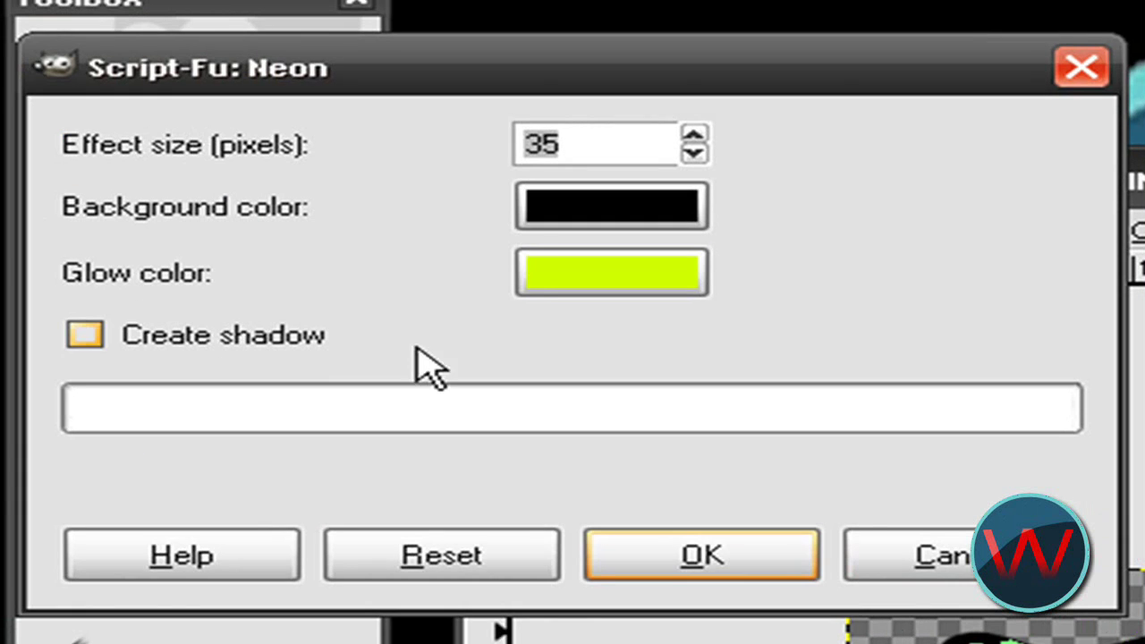
Set the Neon glow colour to blue 002aff and apply it at effect size 35.
left_click(662, 285)
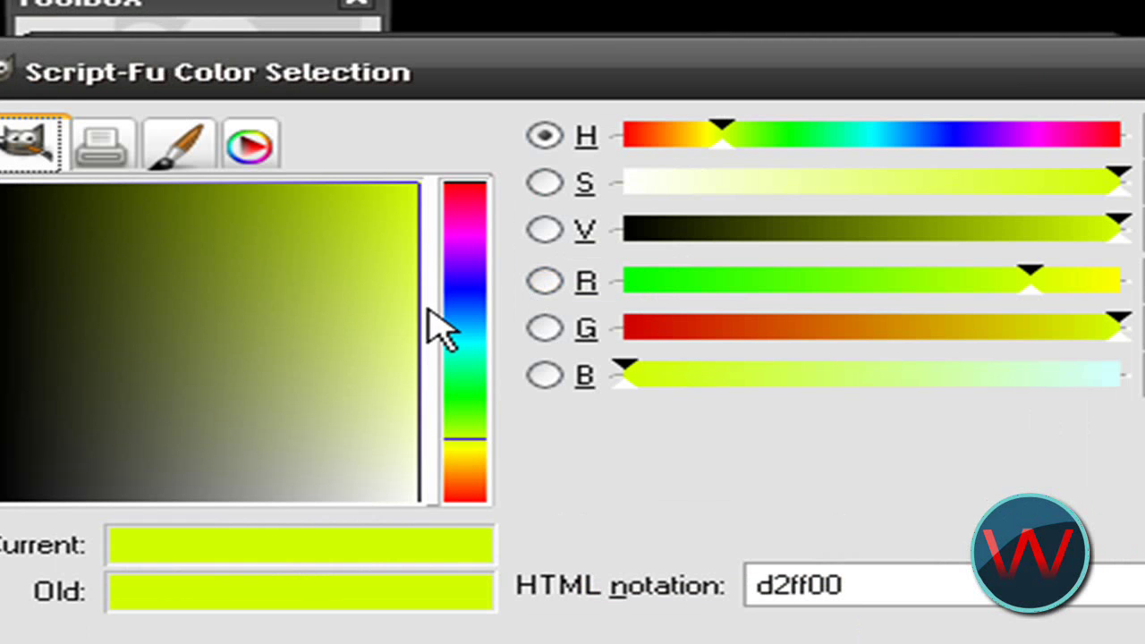
left_click(464, 337)
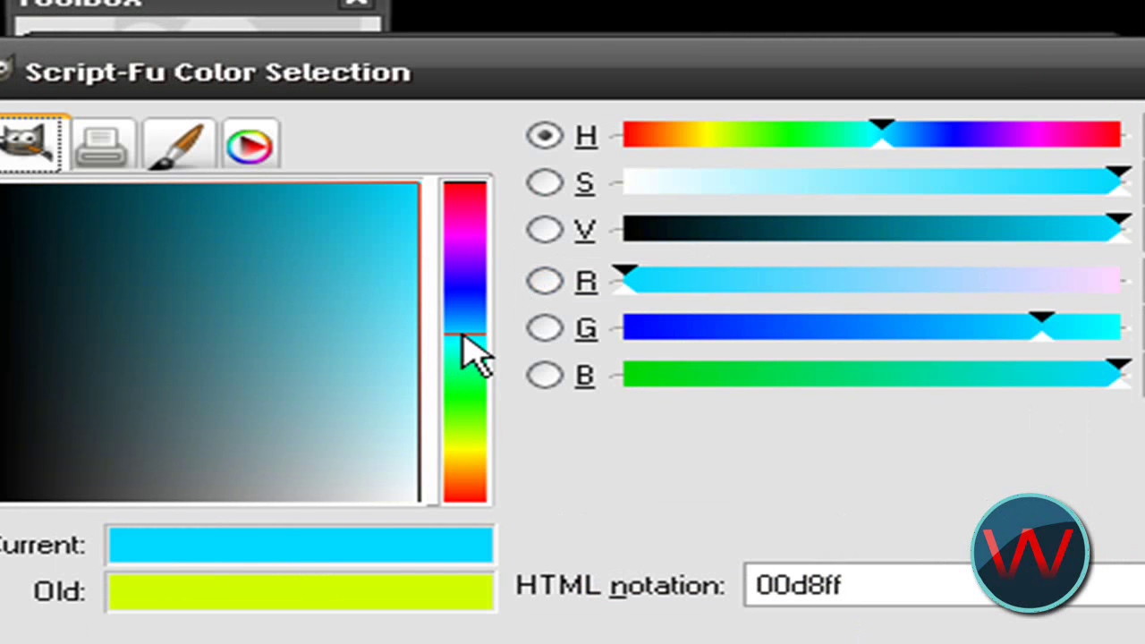
left_click(389, 263)
left_click(466, 185)
left_click(485, 299)
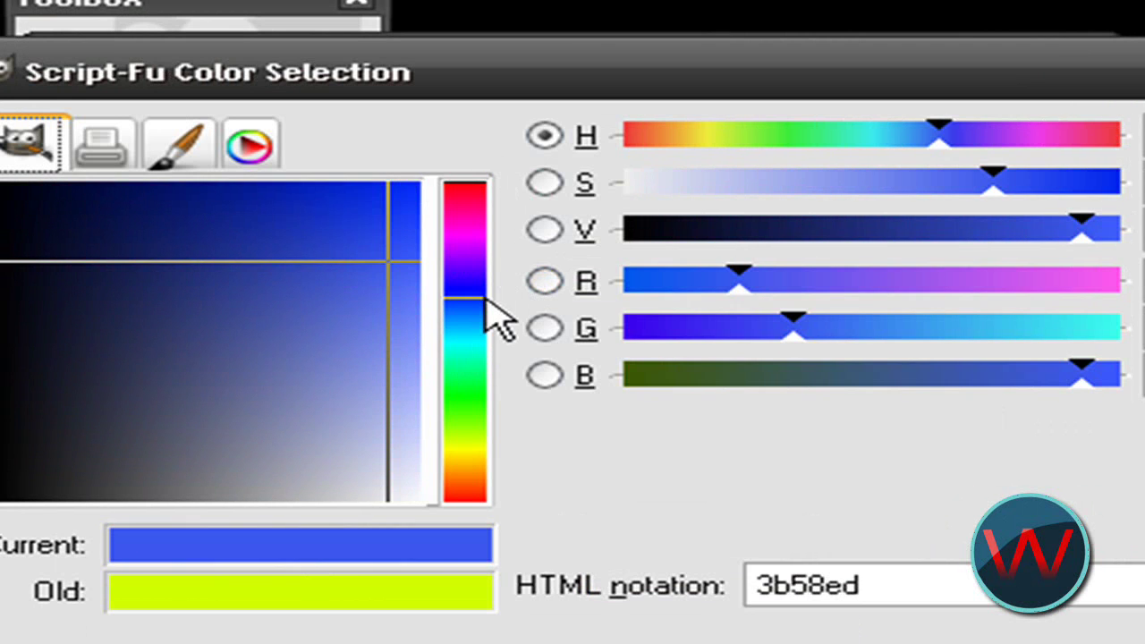
left_click_drag(422, 302, 460, 148)
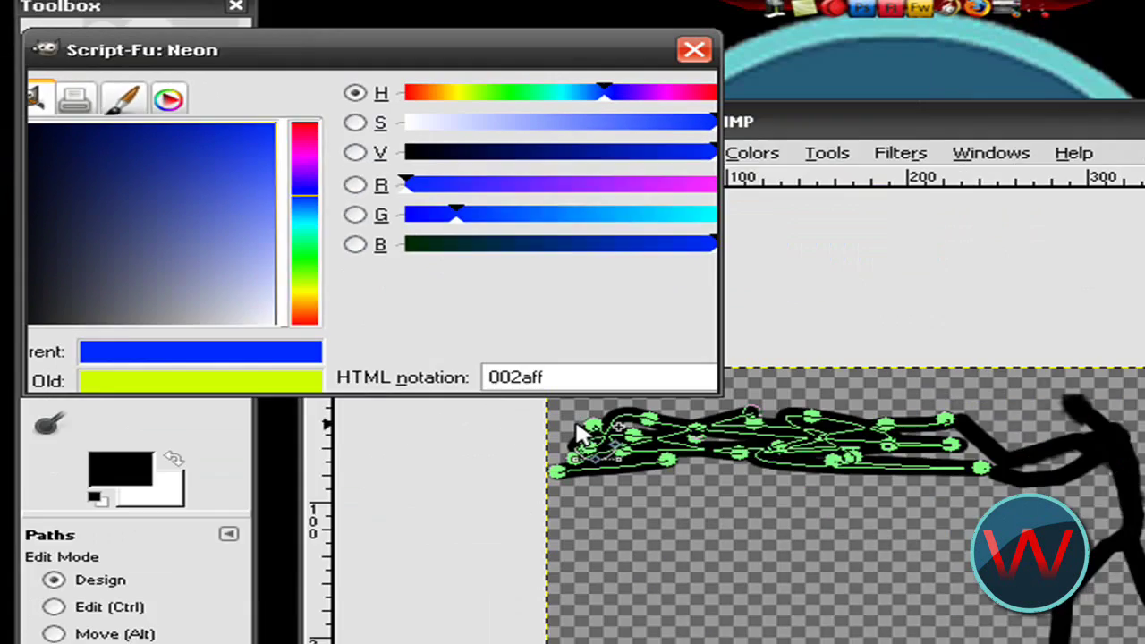
left_click(1024, 643)
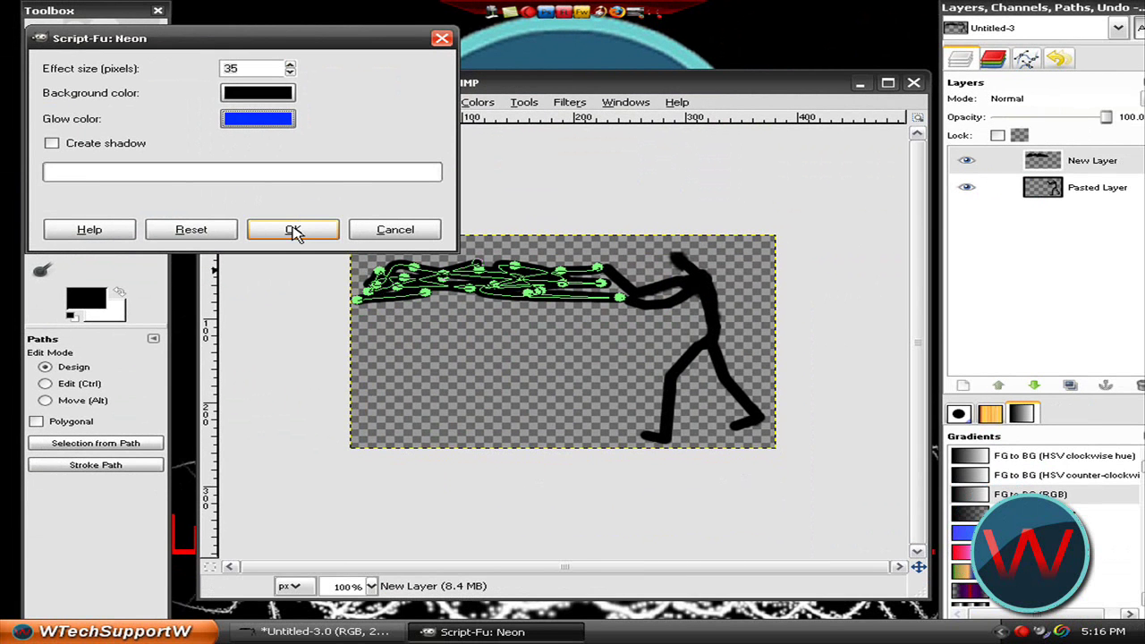
left_click(293, 231)
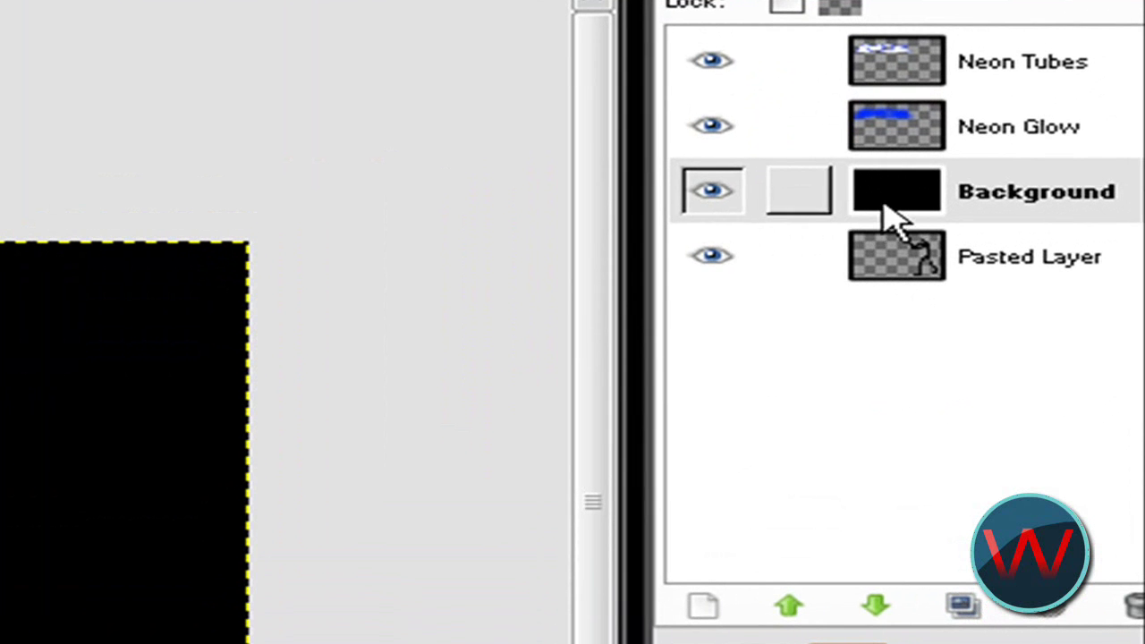
Delete the Background layer, merge Neon Tubes into Neon Glow, and move the glow right to the hands.
left_click(1040, 222)
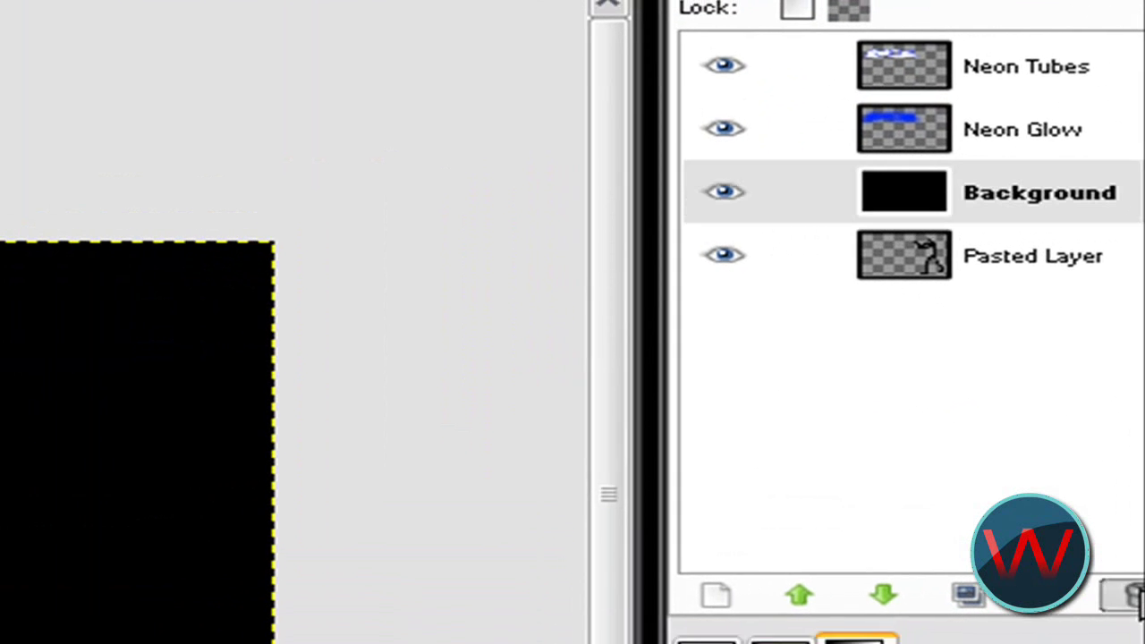
left_click(1133, 598)
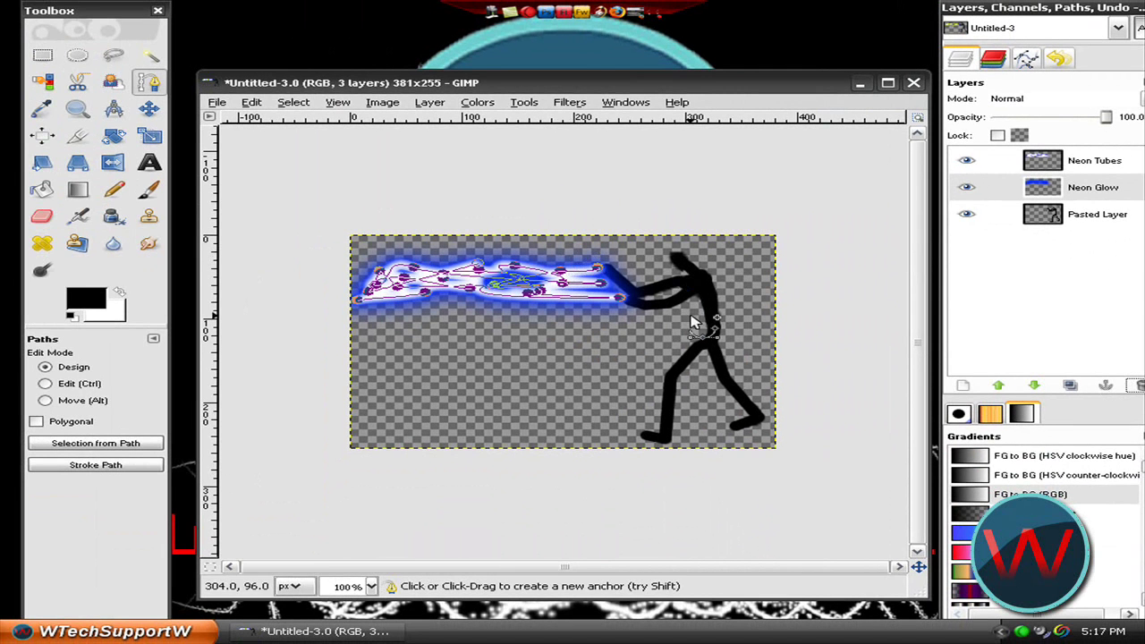
left_click(1053, 168)
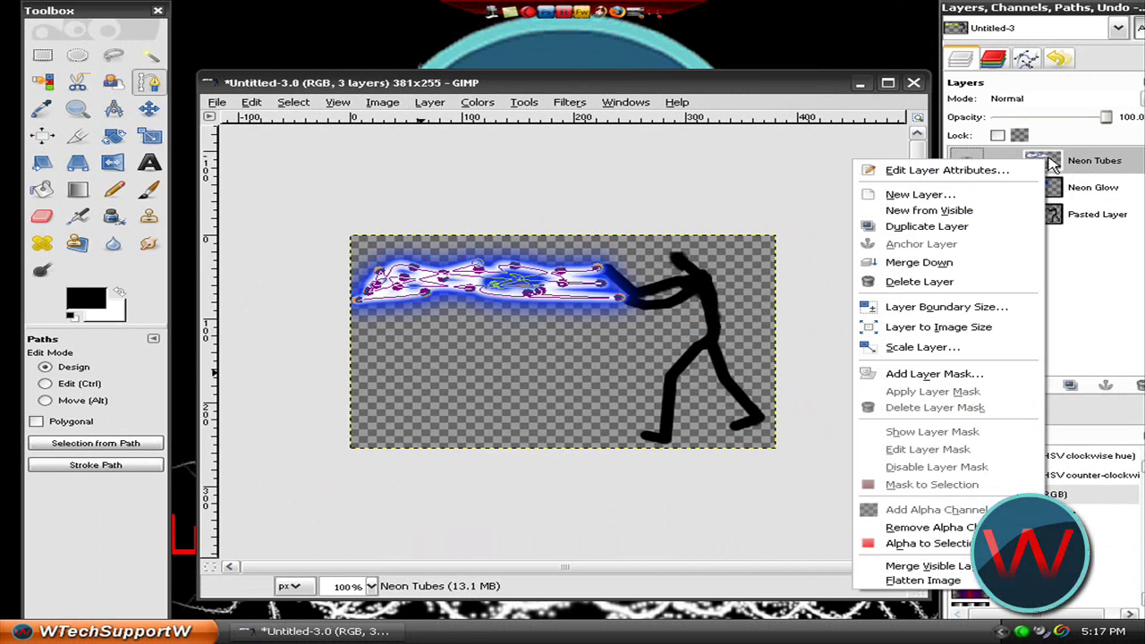
left_click(919, 262)
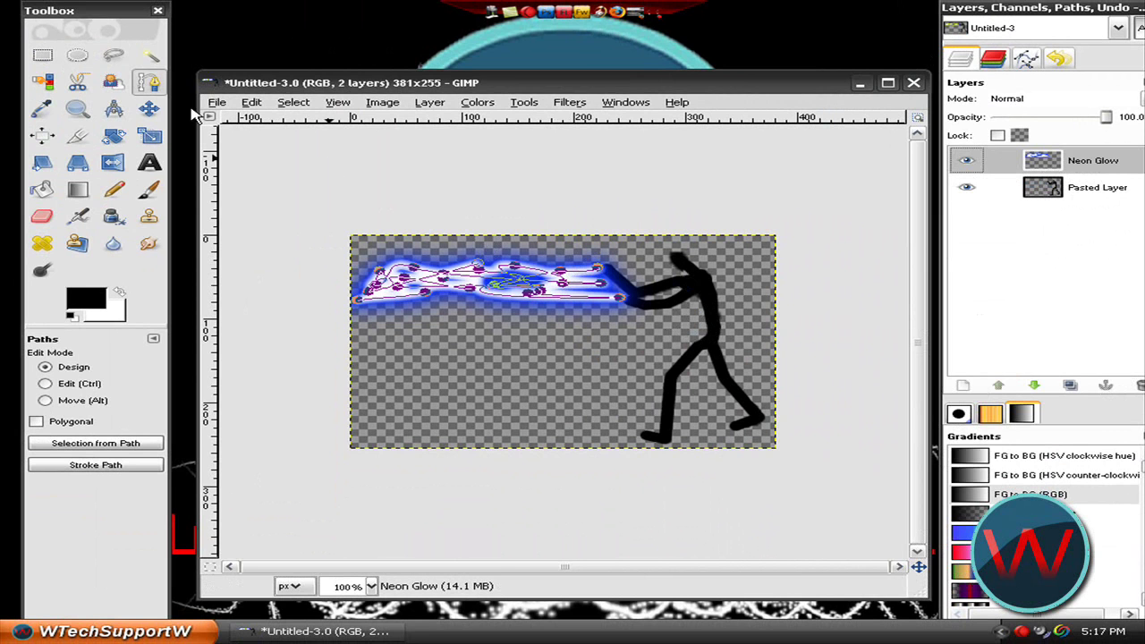
left_click(149, 108)
mouse_move(487, 290)
left_mouse_down()
mouse_move(506, 291)
mouse_move(486, 289)
left_mouse_up()
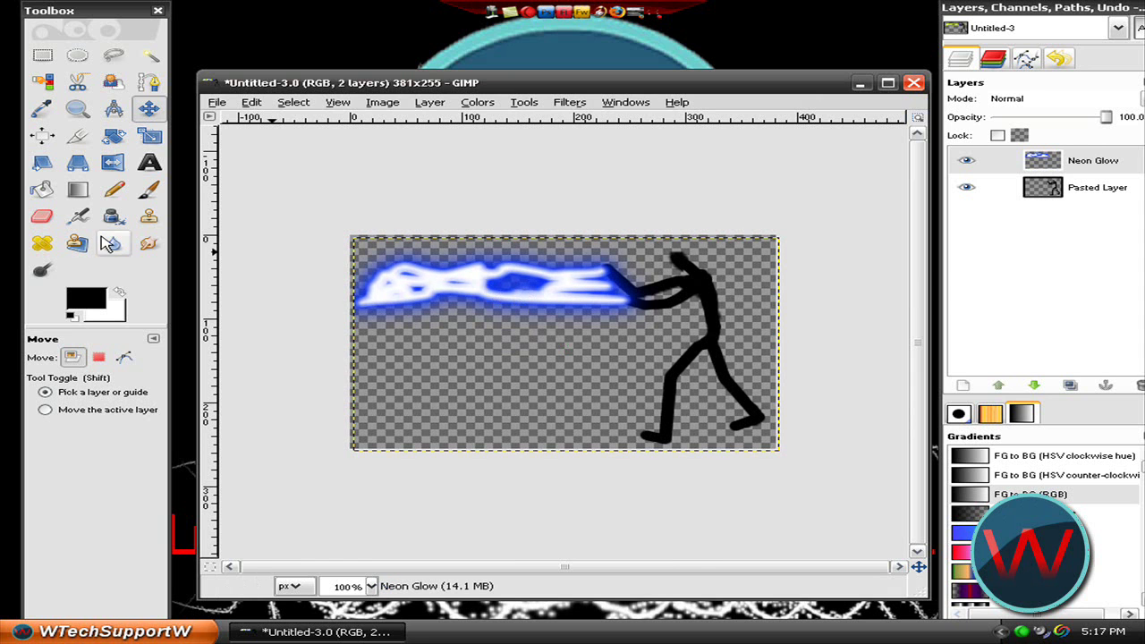
left_click(148, 135)
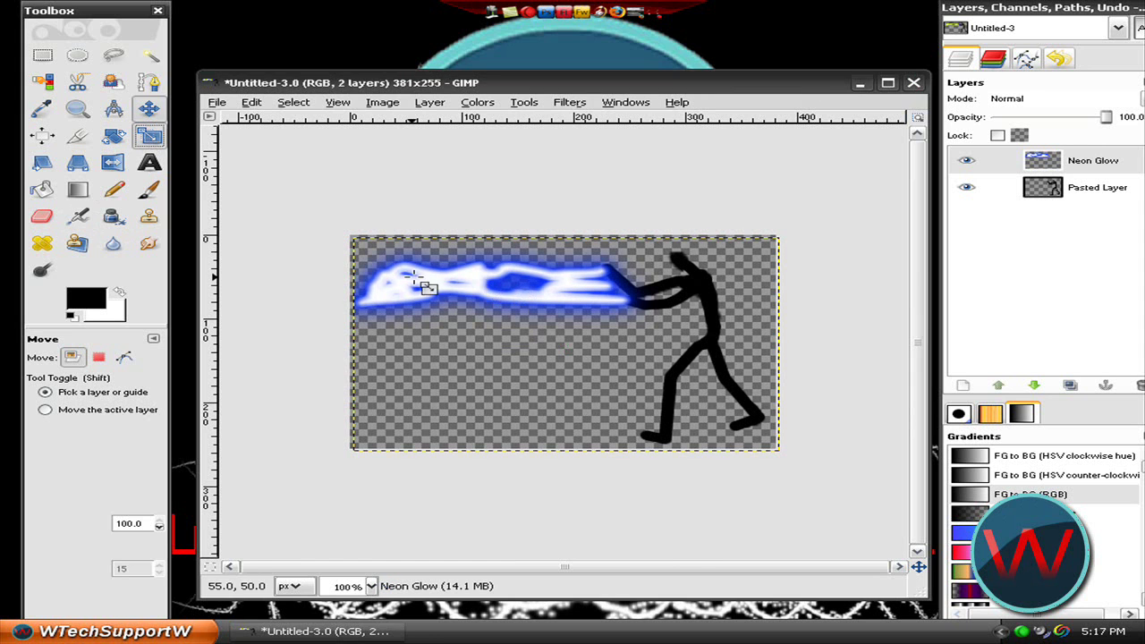
left_click(501, 288)
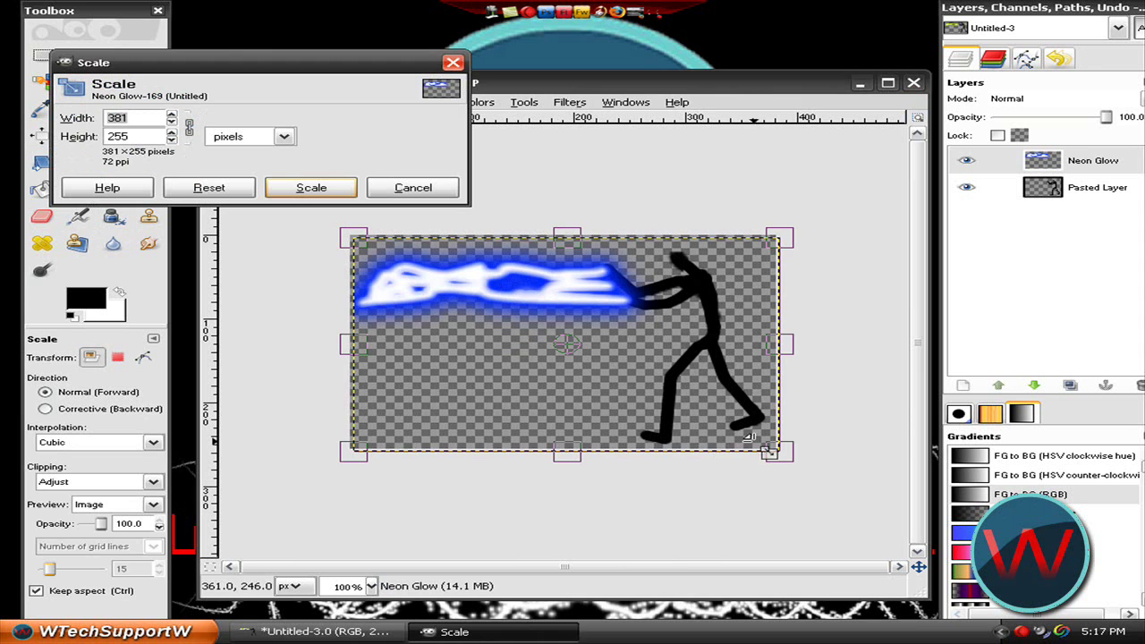
mouse_move(767, 452)
left_mouse_down()
mouse_move(794, 469)
mouse_move(765, 455)
left_mouse_up()
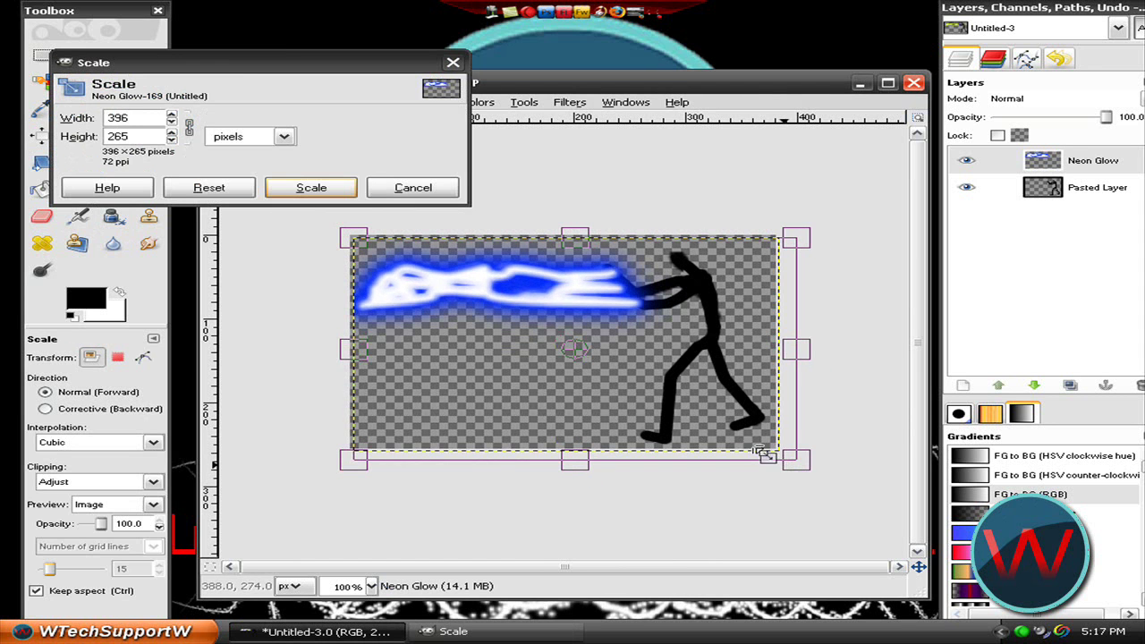
left_click(415, 187)
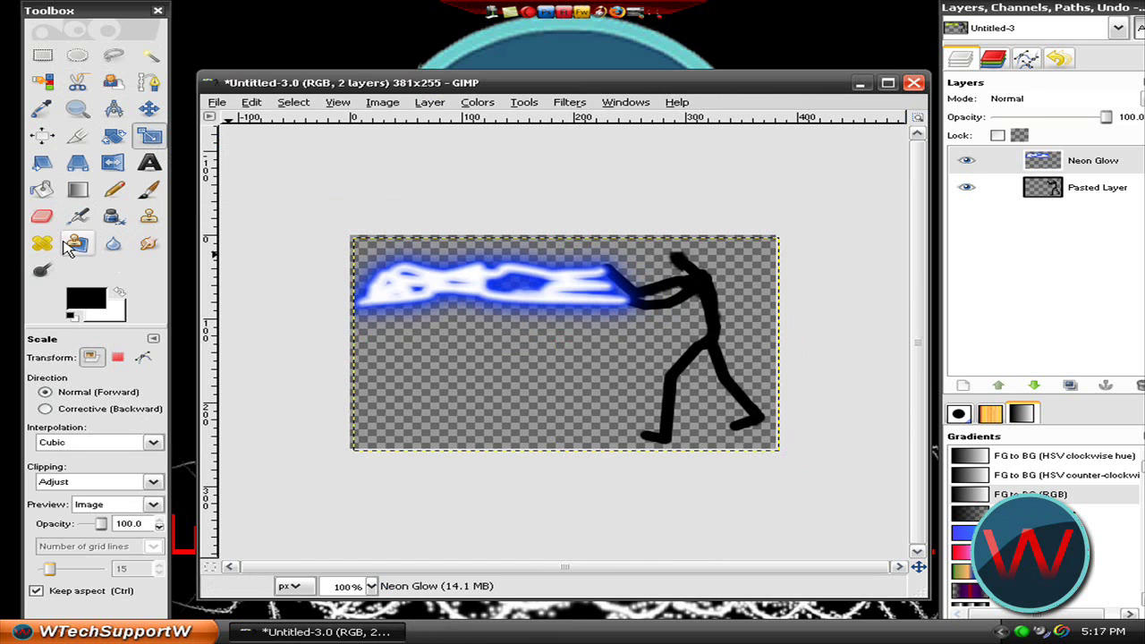
Blur the left part of the blue glow beam with the Blur tool at rate 100.
left_click(120, 245)
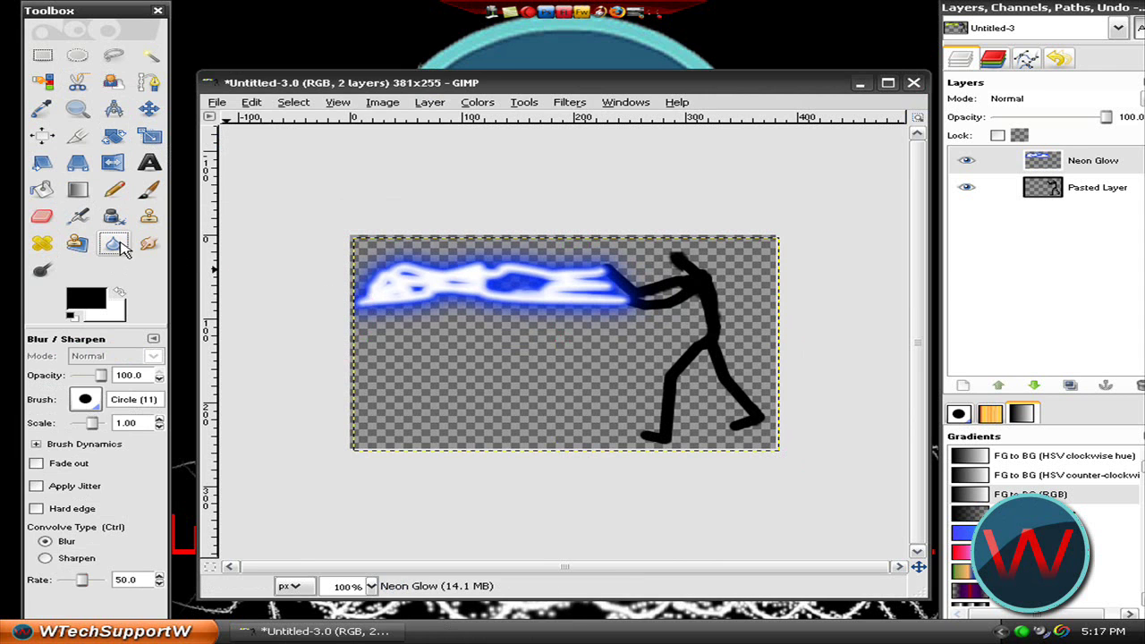
mouse_move(374, 298)
left_mouse_down()
mouse_move(422, 298)
mouse_move(410, 296)
mouse_move(424, 295)
mouse_move(419, 281)
mouse_move(555, 292)
mouse_move(568, 304)
mouse_move(598, 295)
mouse_move(590, 286)
left_mouse_up()
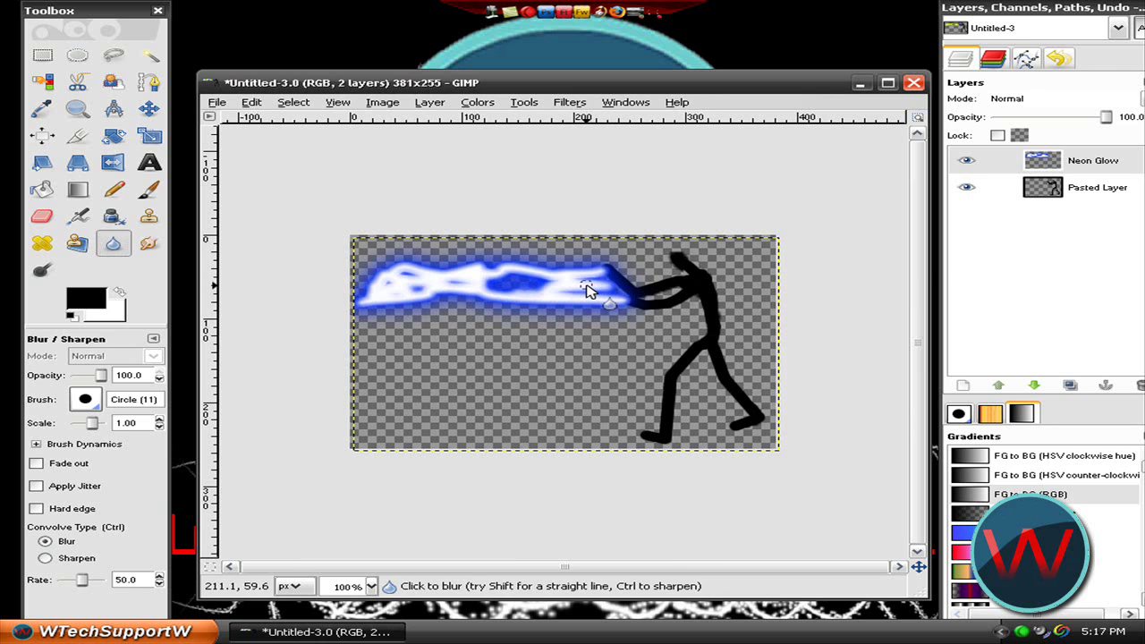
left_click_drag(90, 580, 104, 580)
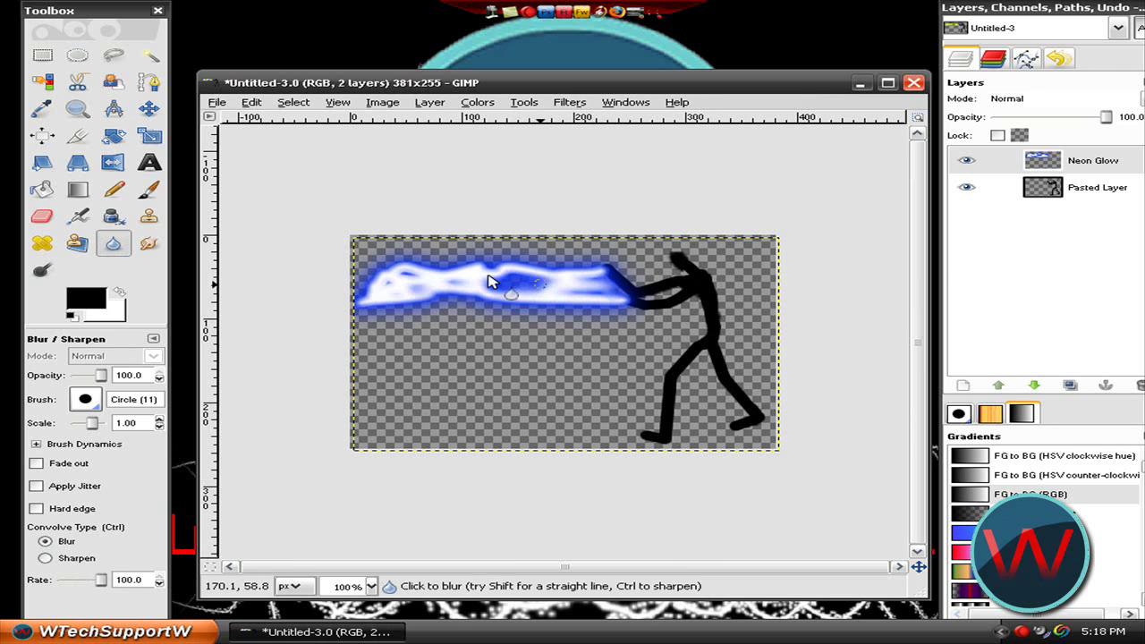
mouse_move(491, 276)
left_mouse_down()
mouse_move(398, 271)
mouse_move(394, 284)
mouse_move(595, 291)
left_mouse_up()
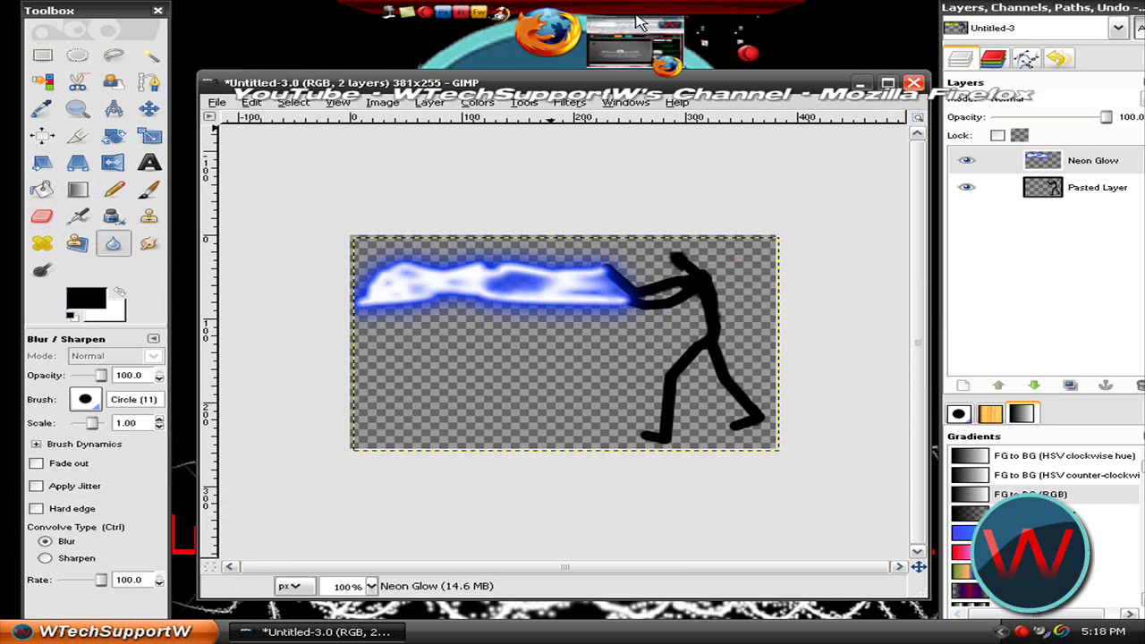
Switch to Firefox and go to the site's WVideosW page.
left_click(641, 22)
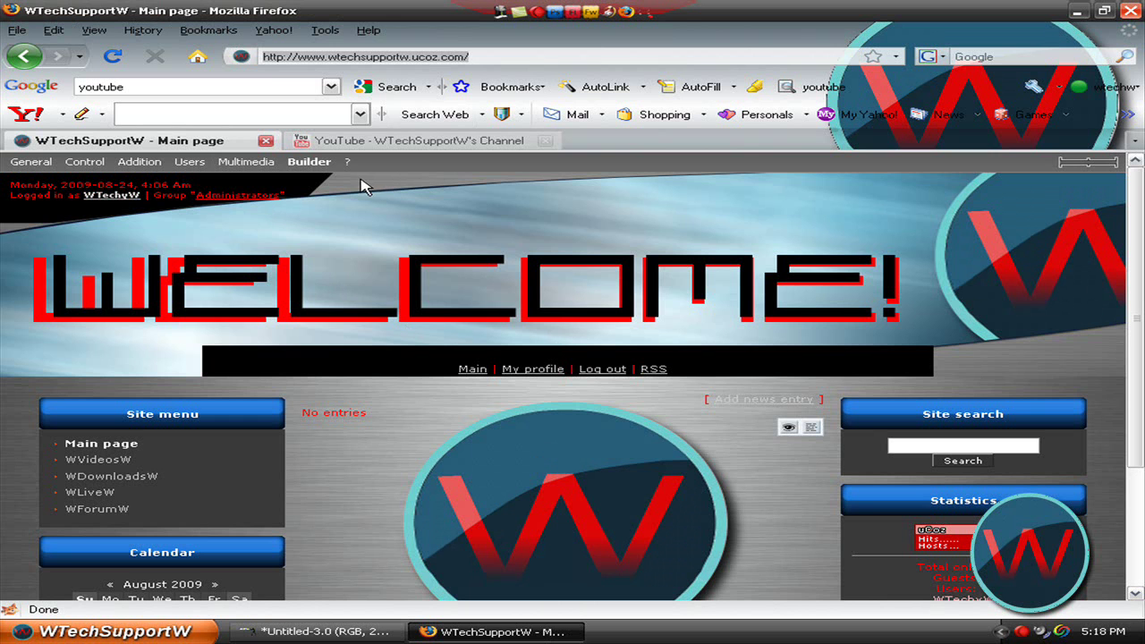
scroll(375, 270, "down", 4)
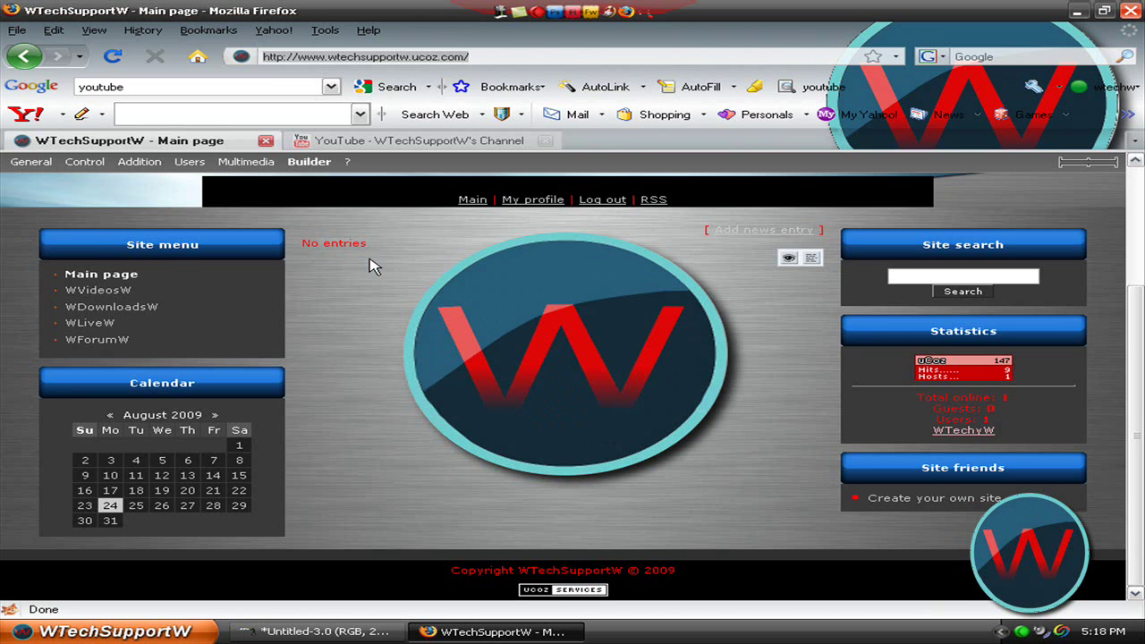
scroll(371, 263, "up", 4)
scroll(268, 340, "down", 2)
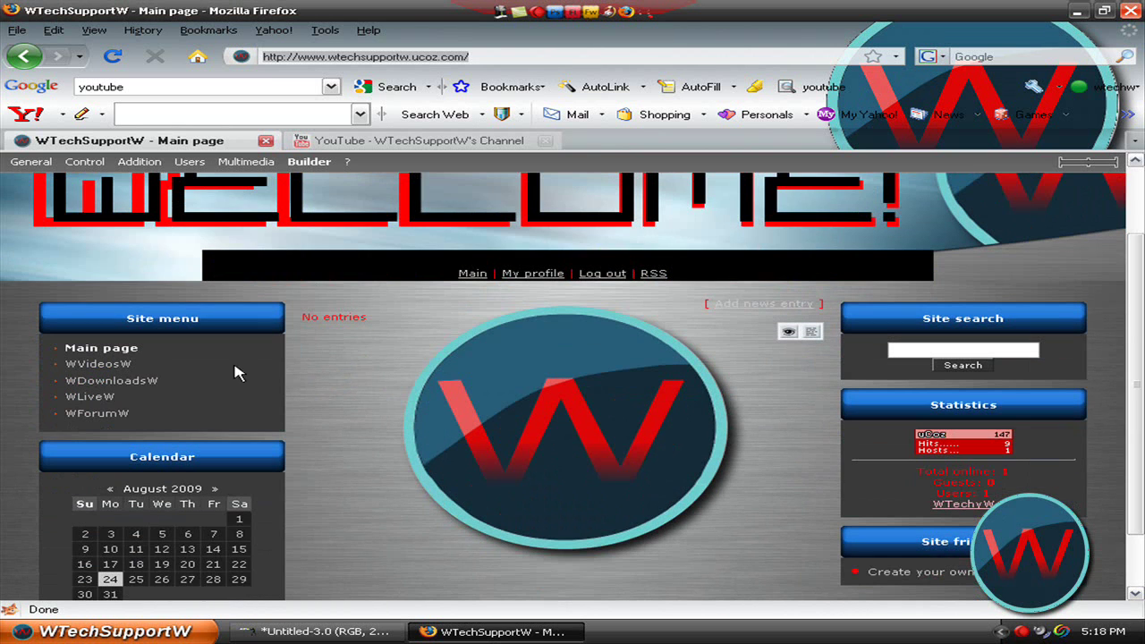
left_click(118, 367)
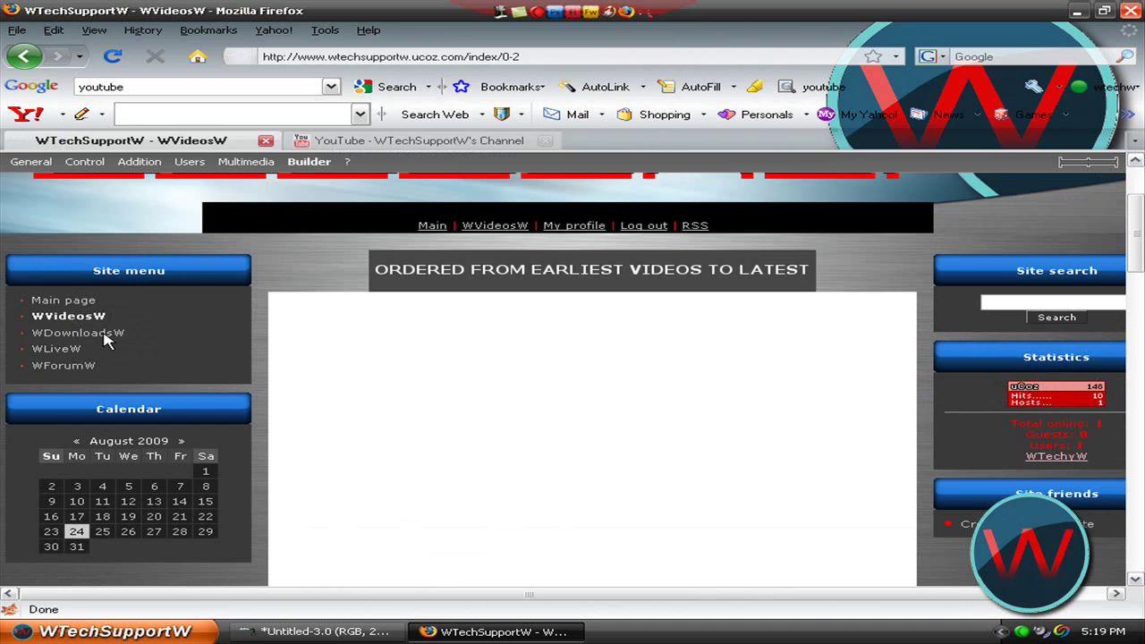
From WDownloadsW, download the Support WTechSupportW Wallpaper from this server.
left_click(104, 337)
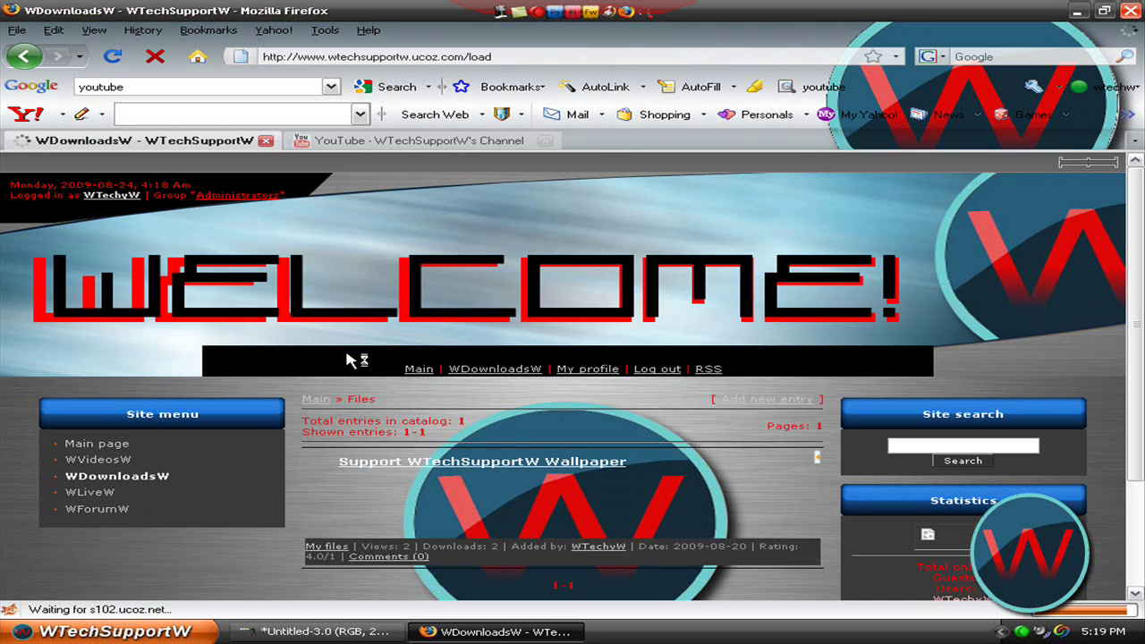
left_click(456, 465)
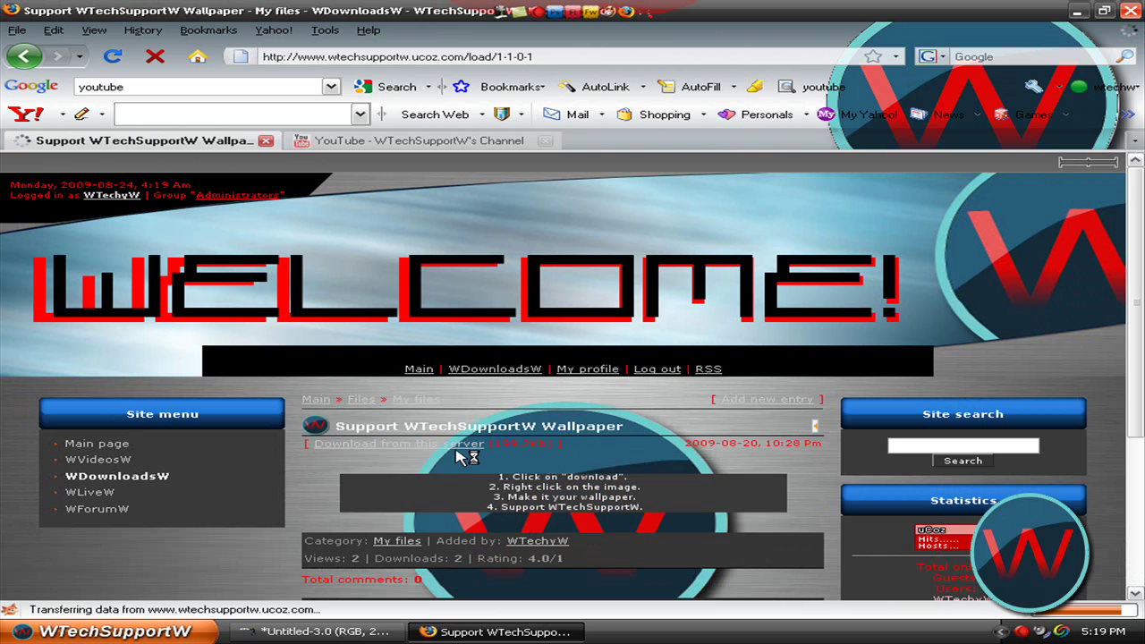
left_click(460, 445)
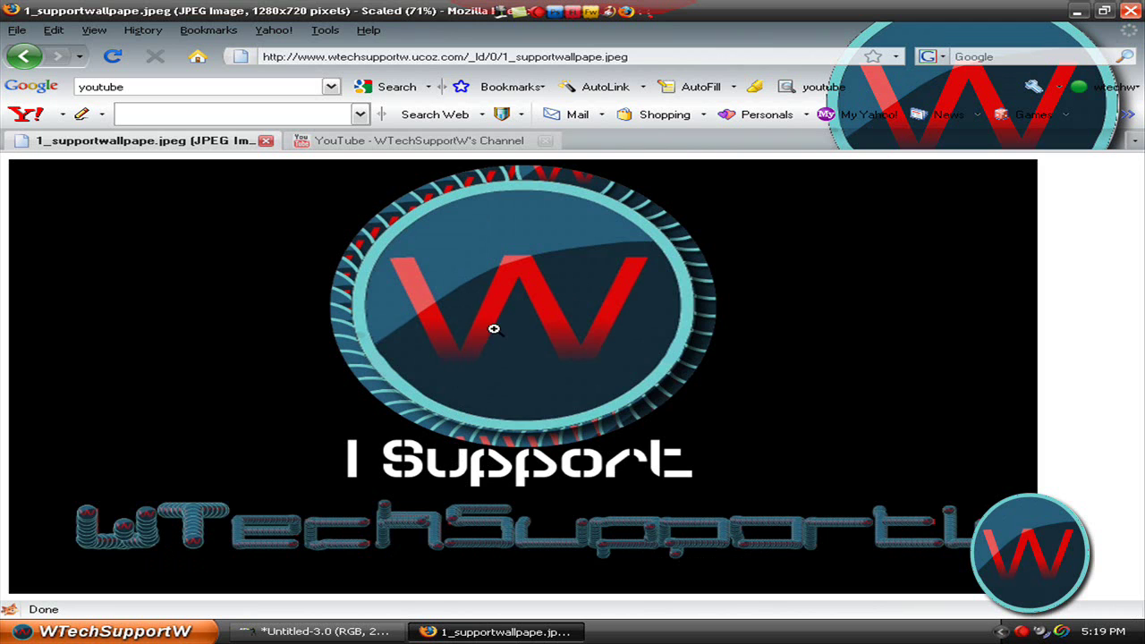
View 1_supportwallpape.jpeg at full size, then shrink it back to fit the window.
right_click(496, 330)
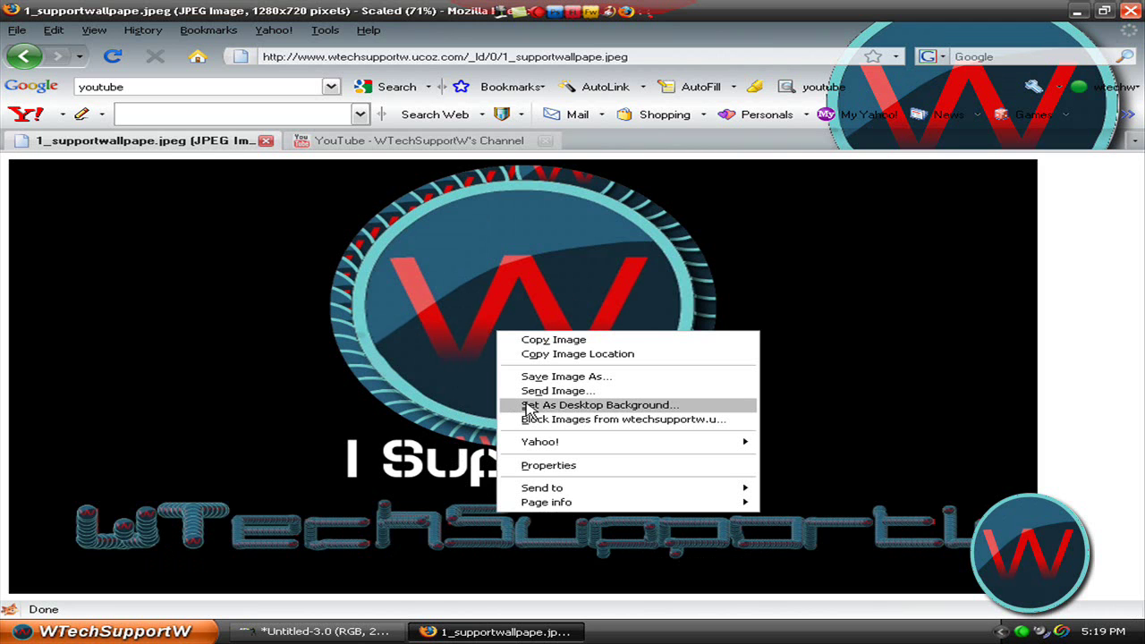
left_click(381, 352)
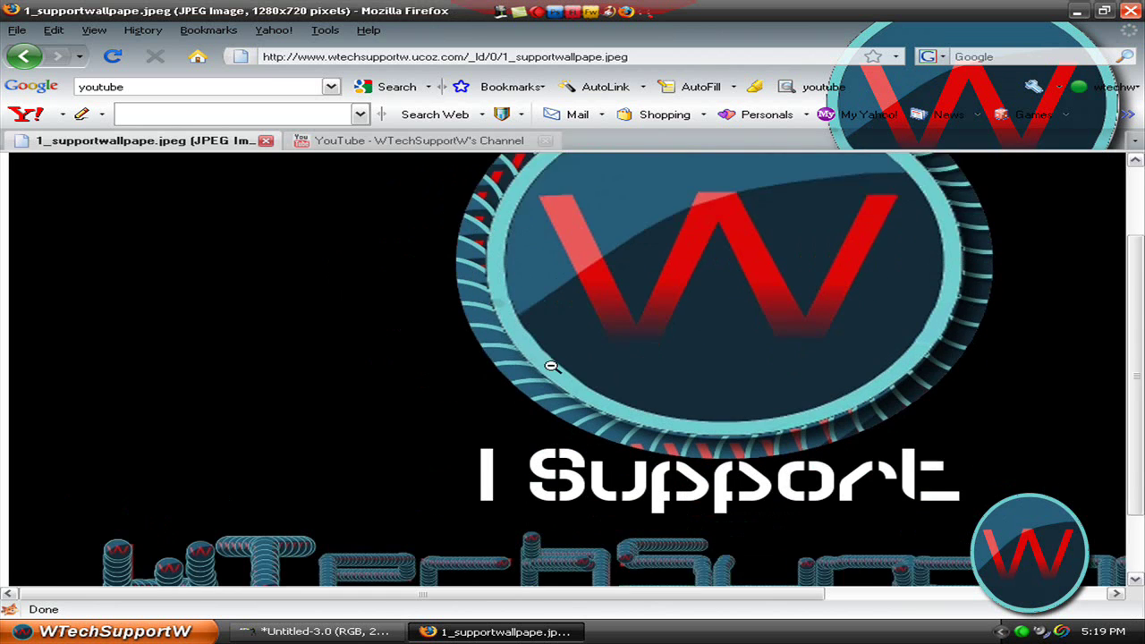
scroll(551, 366, "down", 2)
left_click(552, 368)
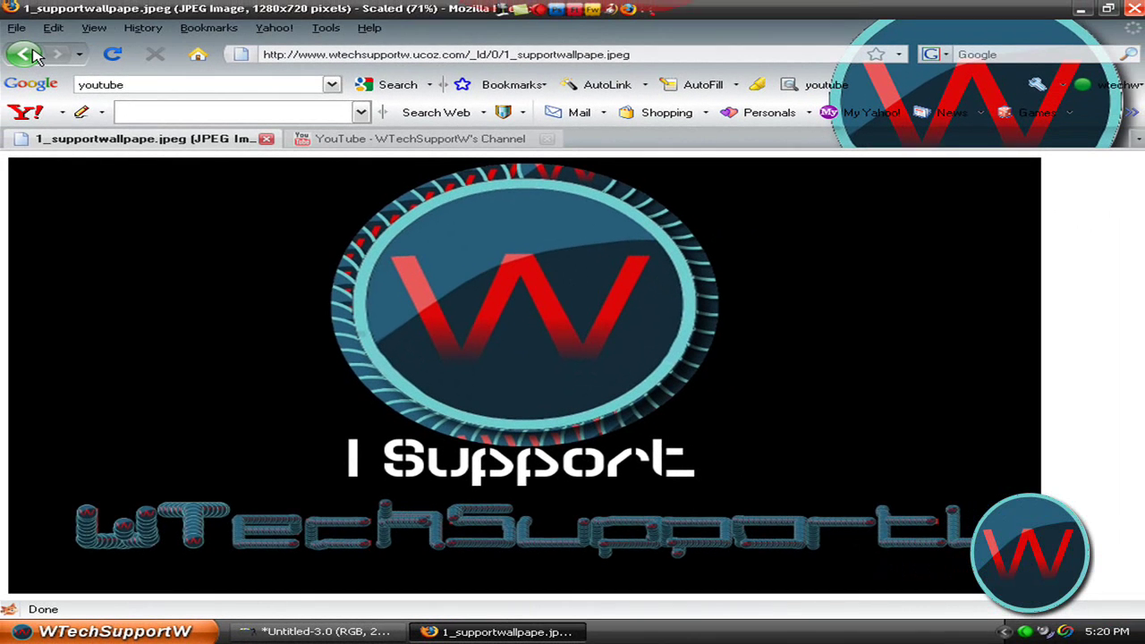
Go back, open the WLiveW page, and close the site notice popup.
left_click(24, 57)
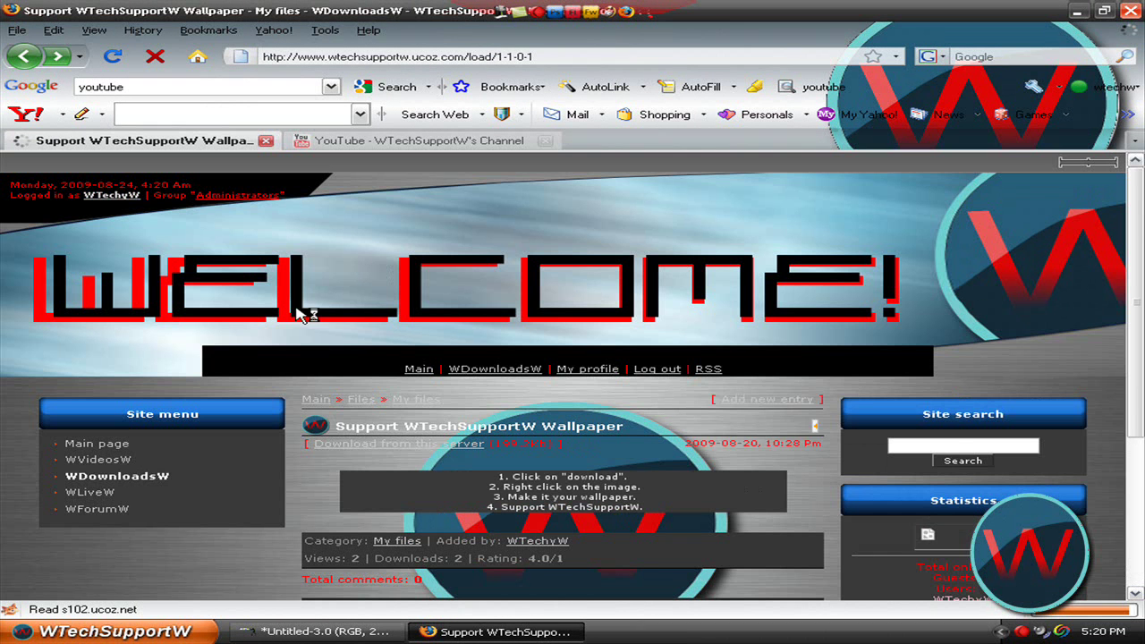
left_click(94, 496)
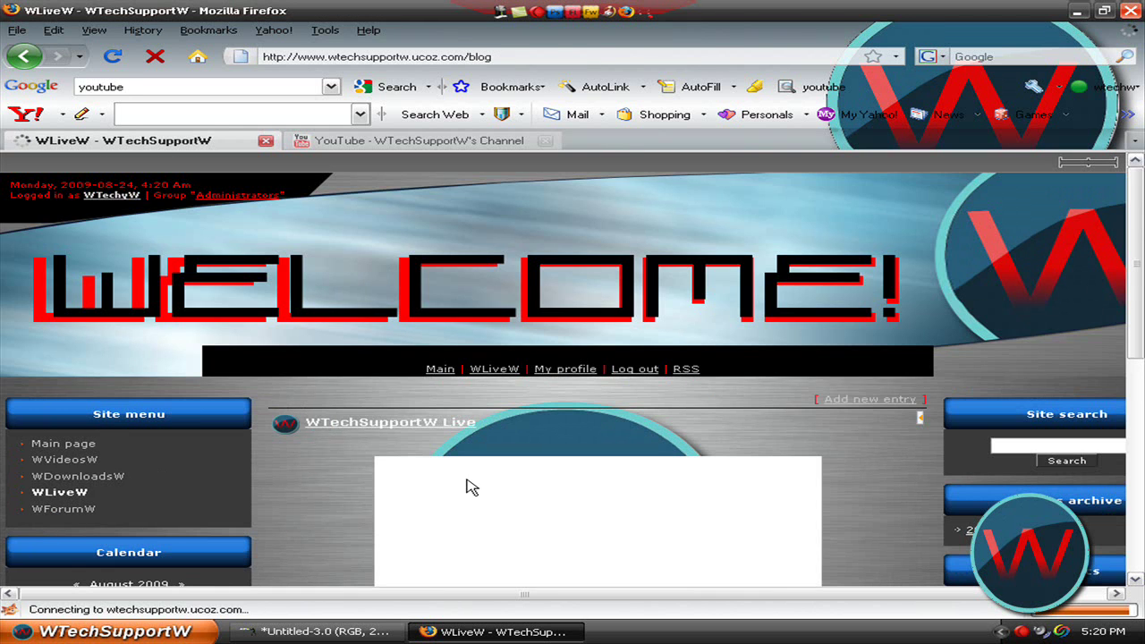
scroll(376, 472, "down", 3)
scroll(360, 463, "down", 2)
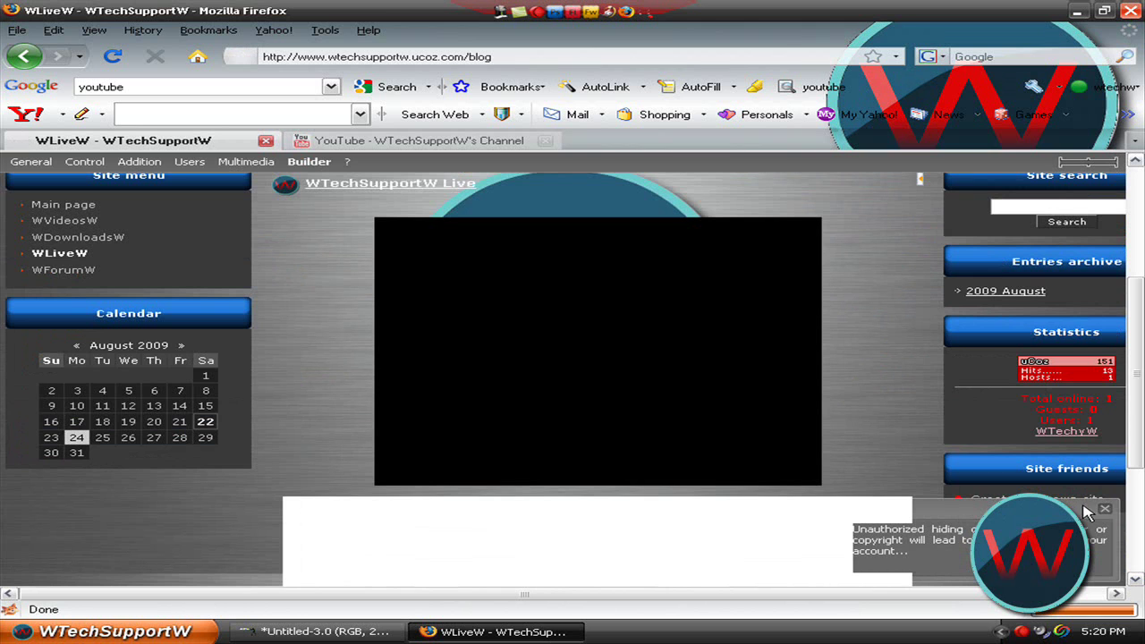
left_click(1105, 512)
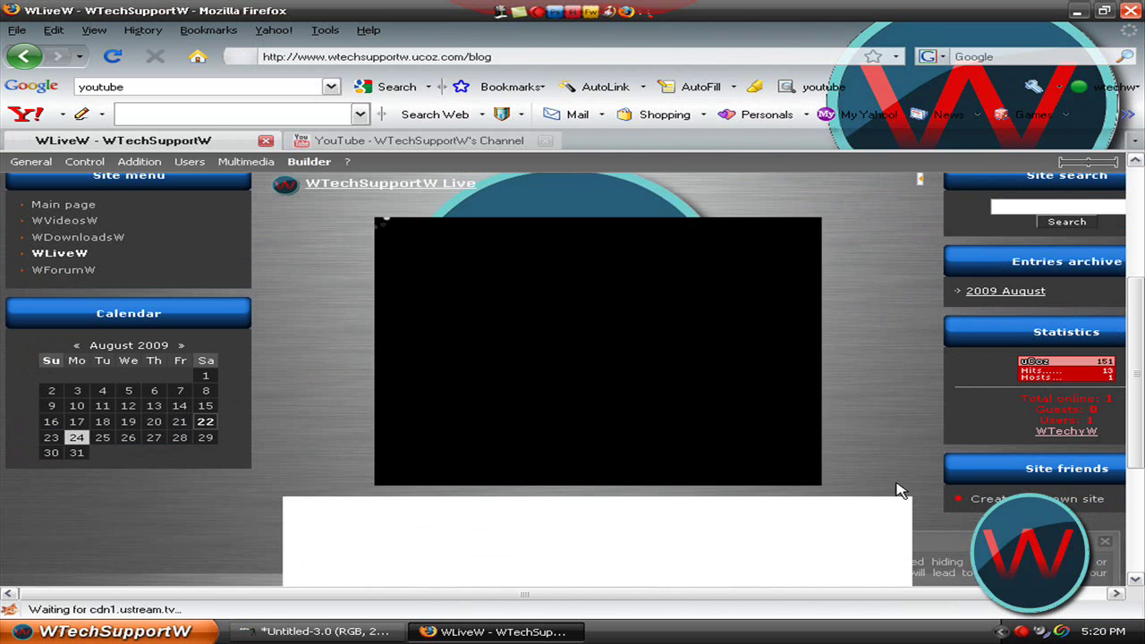
Navigate WForumW > How To Requests (PC How To's Only) > Tutorial Requests and scroll to the reply form.
left_click(65, 273)
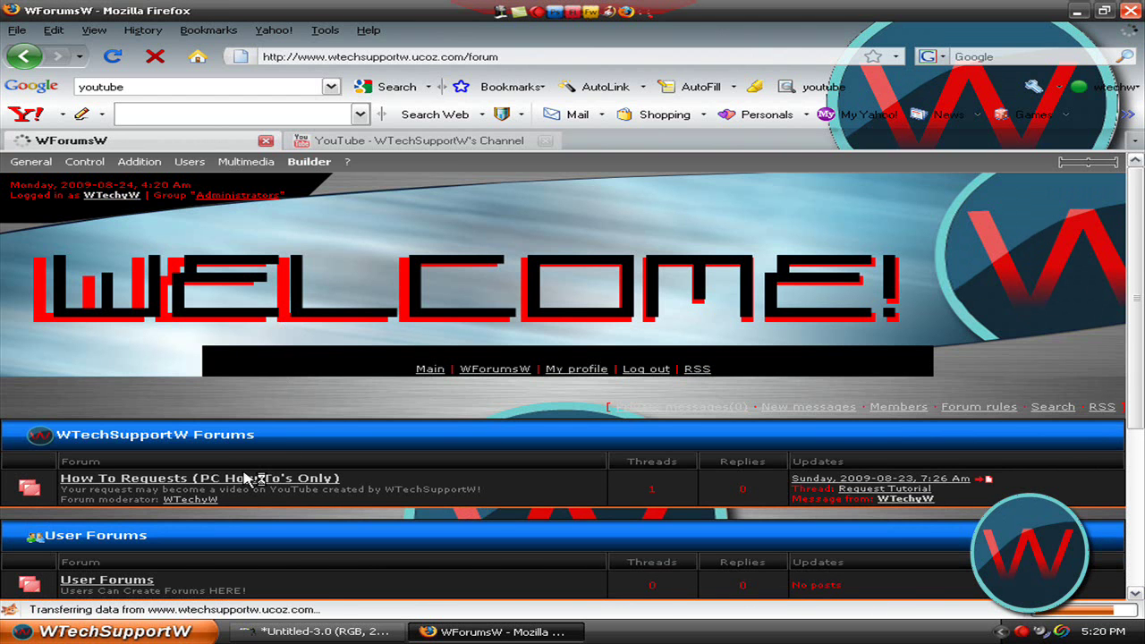
scroll(251, 488, "down", 2)
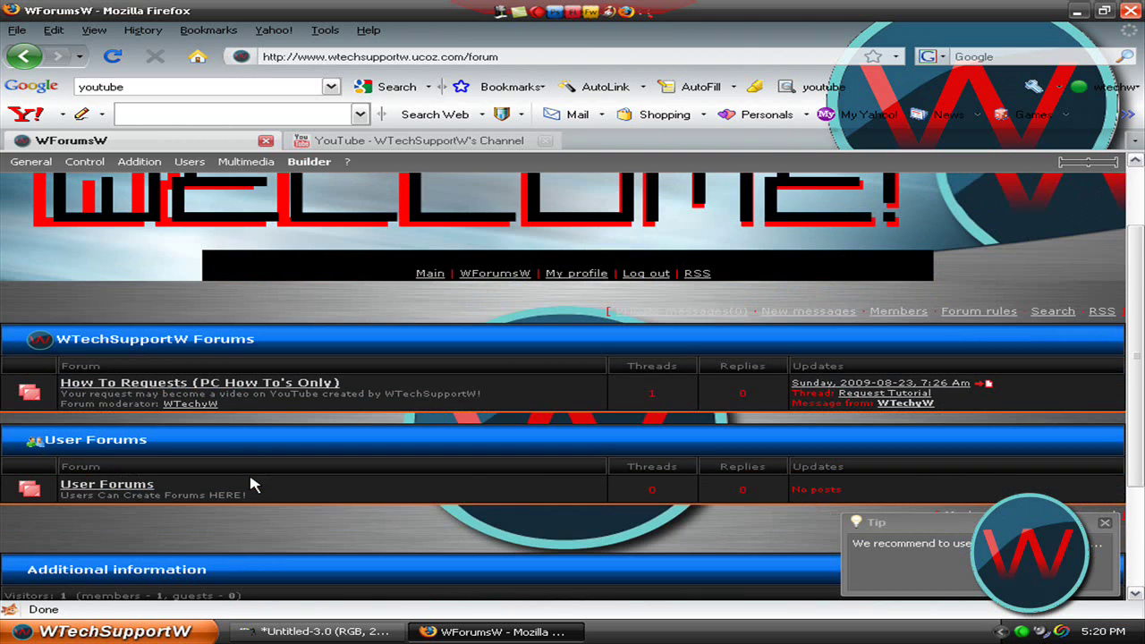
left_click(252, 385)
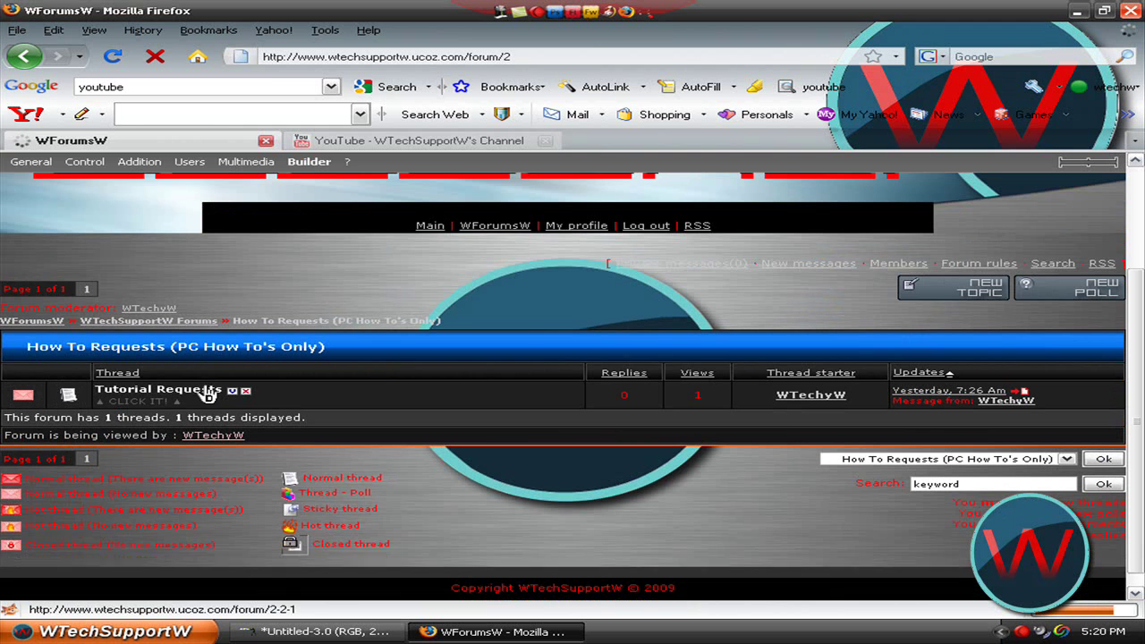
left_click(207, 393)
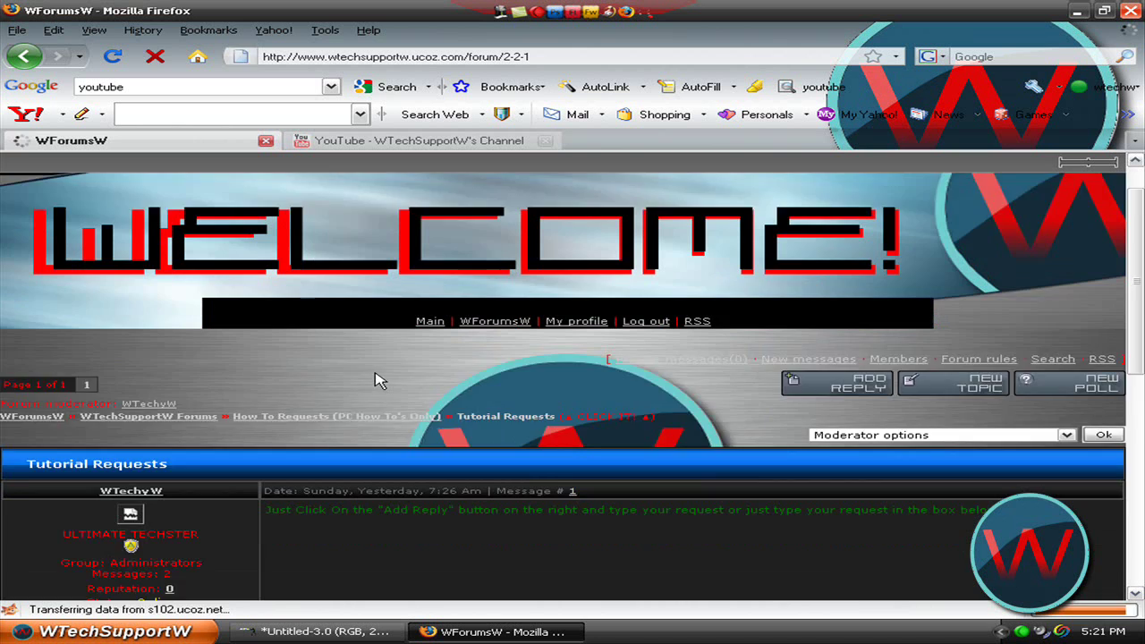
scroll(372, 447, "down", 3)
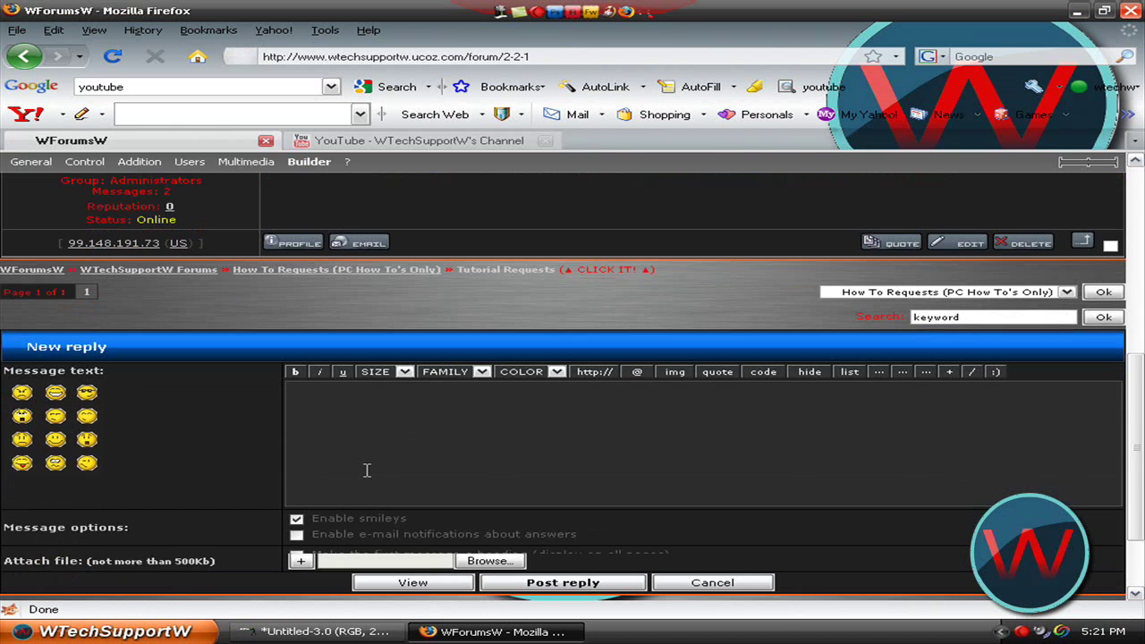
scroll(367, 470, "down", 1)
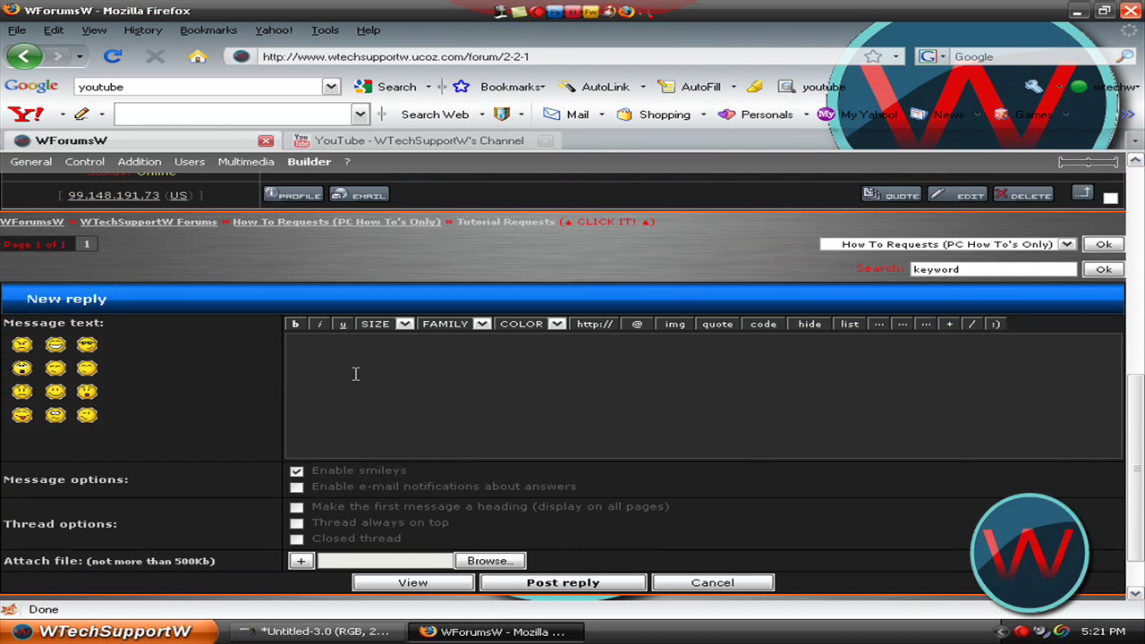